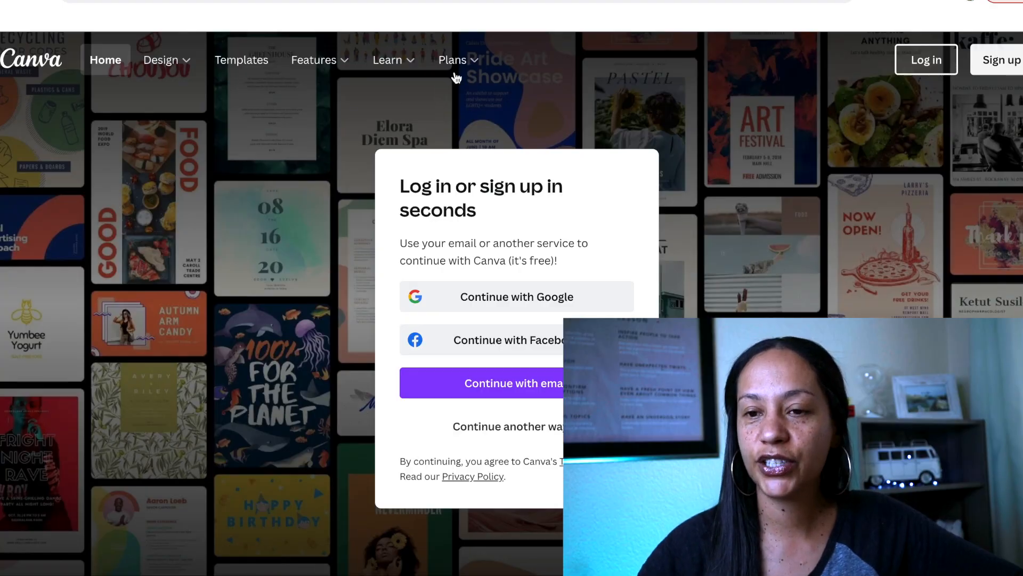
Step: Open the Canva plans page and compare the pricing and features of the Free, Pro and Enterprise plans
mouse_move(467, 60)
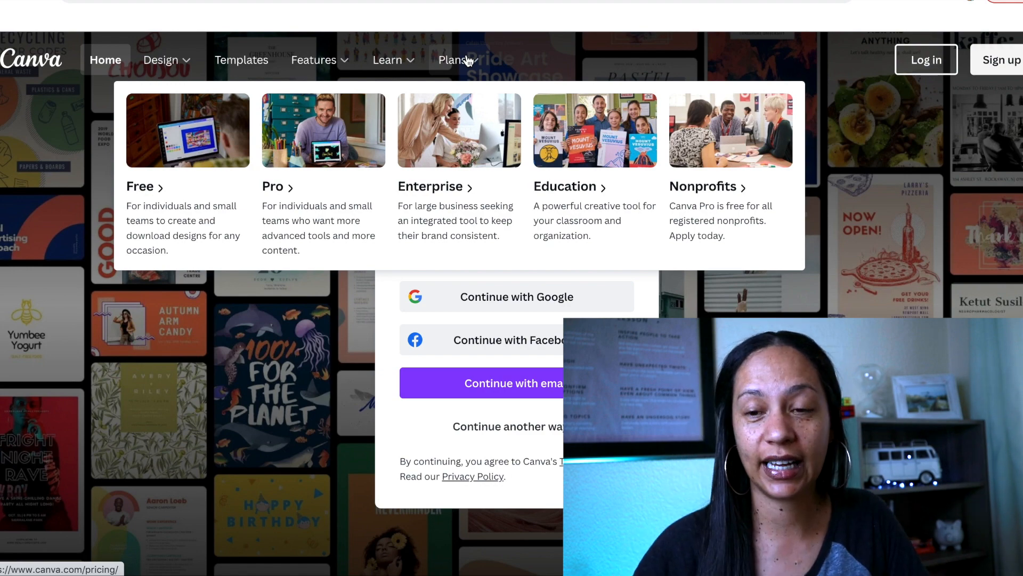
click(450, 63)
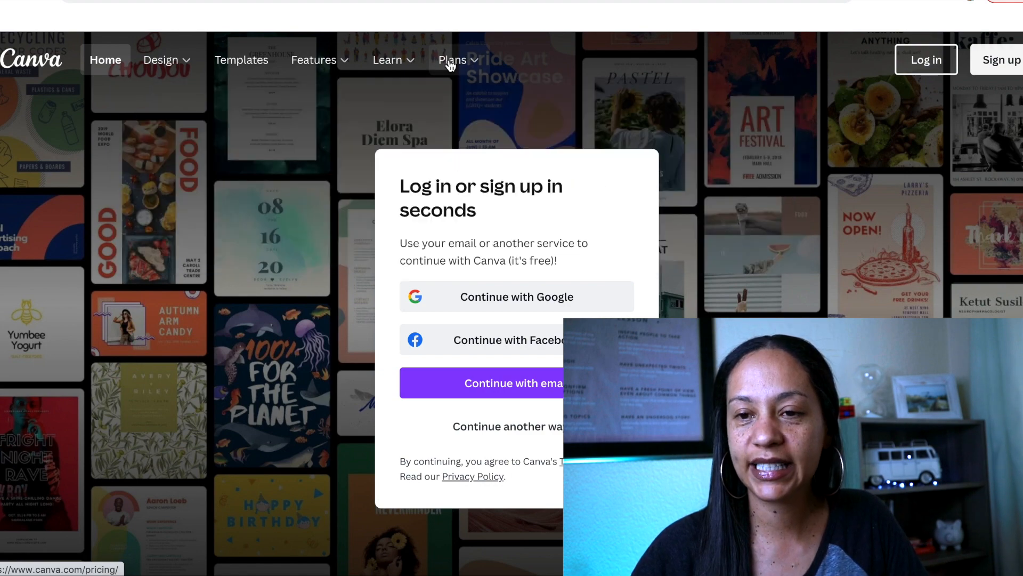
scroll(308, 217, down, 5)
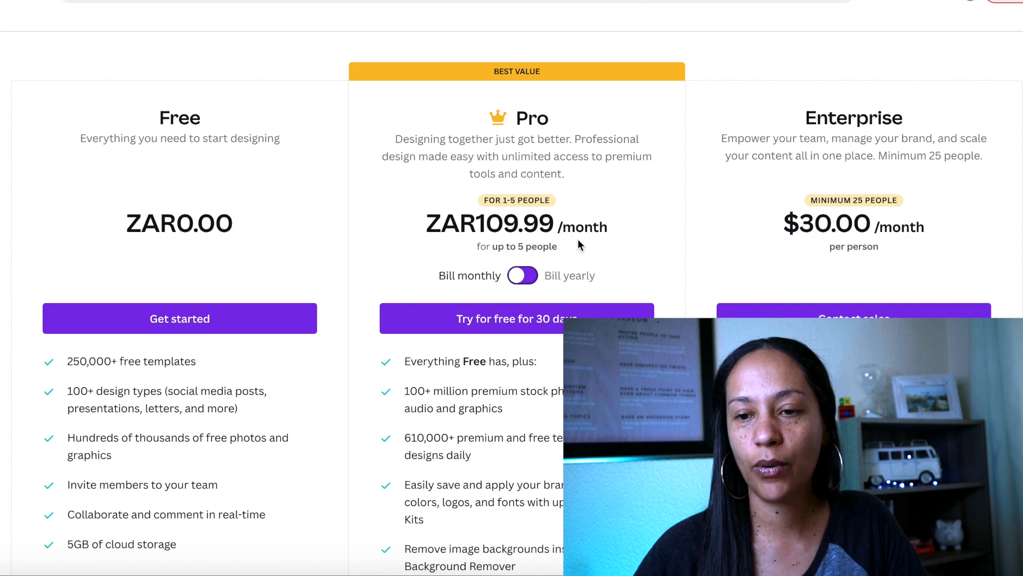
double_click(440, 221)
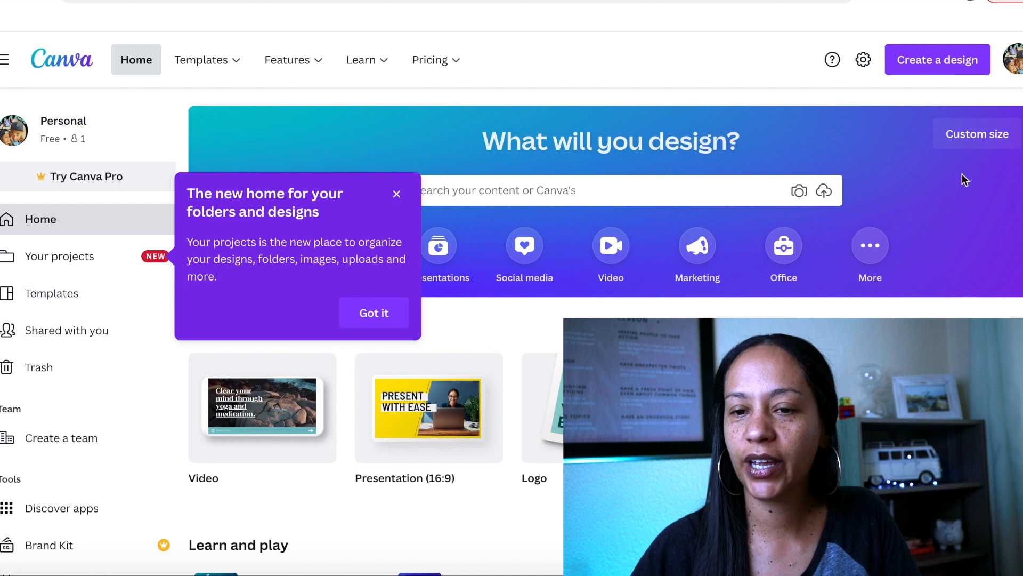
Step: Dismiss the tip about the new projects area and look through the suggestions and recent designs on the home page
click(397, 195)
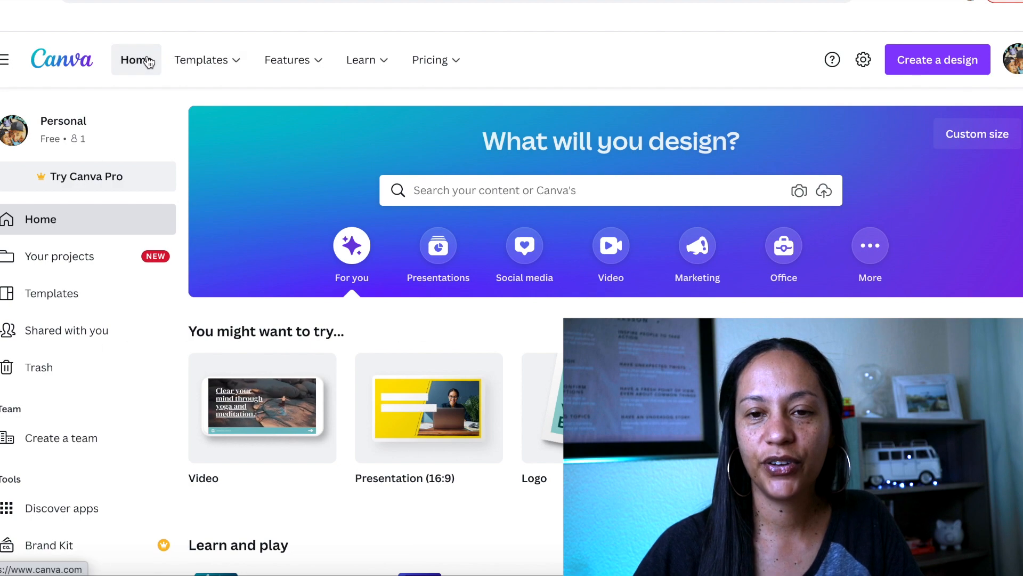
scroll(179, 242, down, 7)
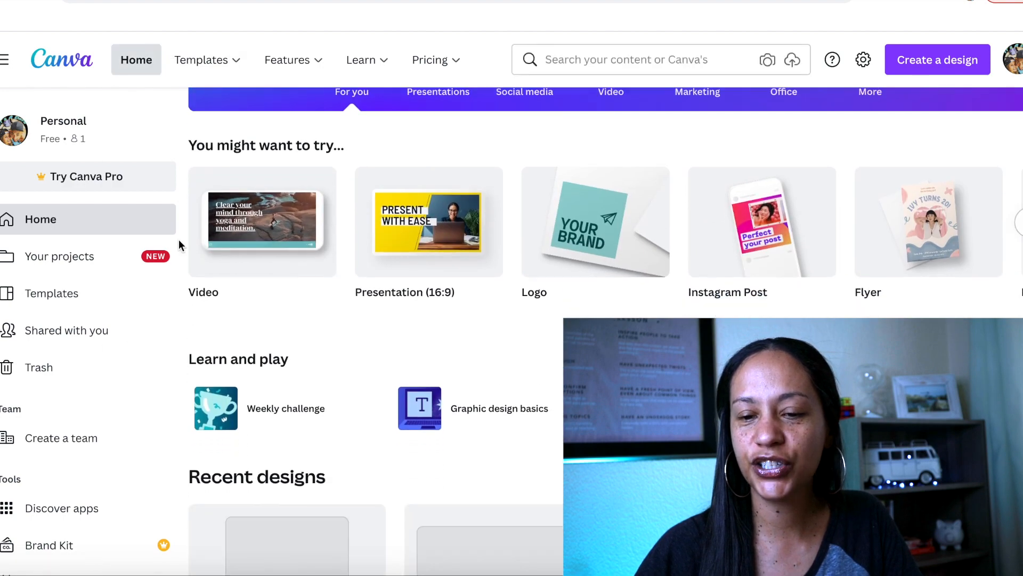
scroll(180, 238, down, 5)
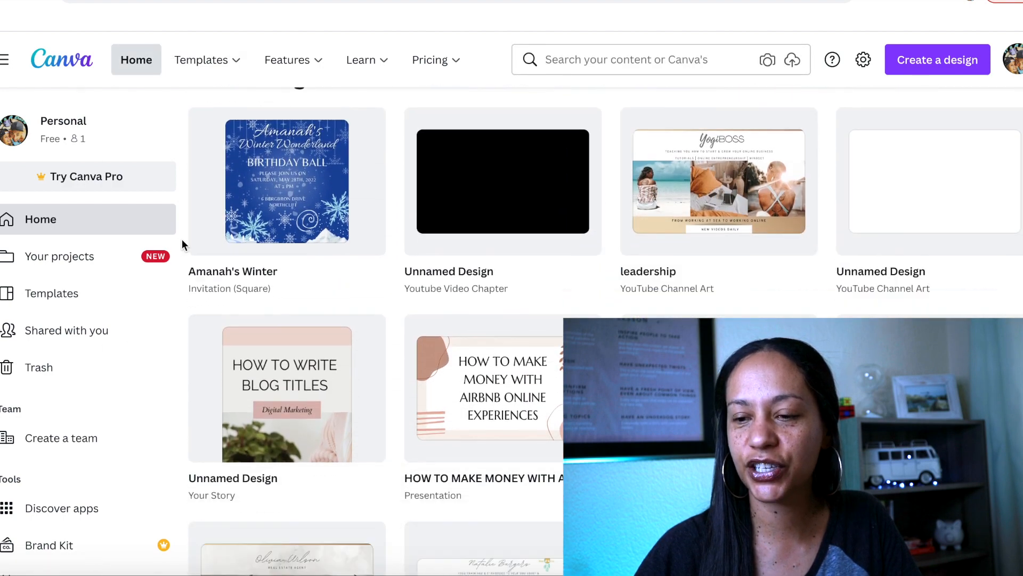
scroll(181, 239, down, 5)
scroll(181, 238, up, 12)
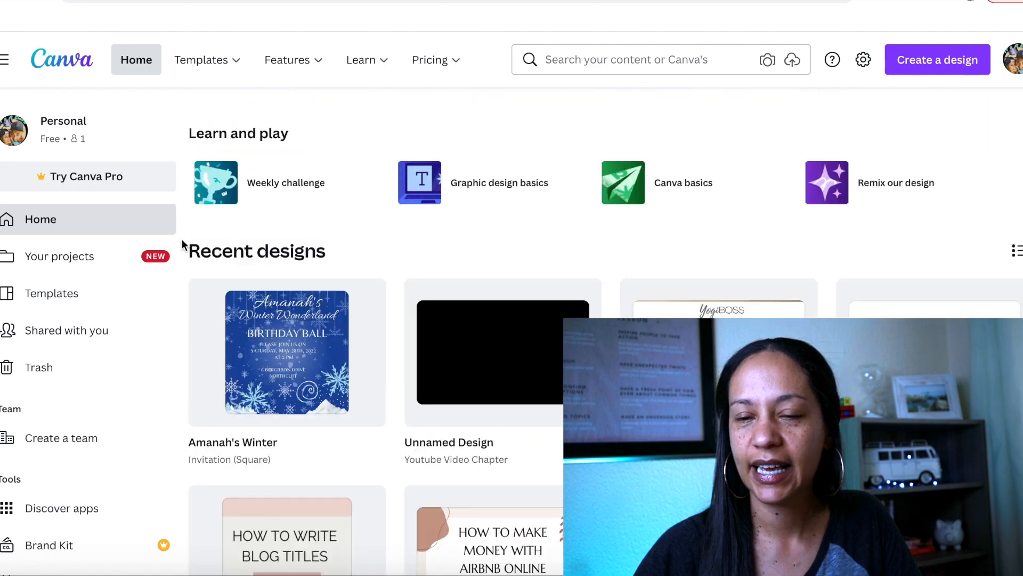
scroll(181, 239, up, 4)
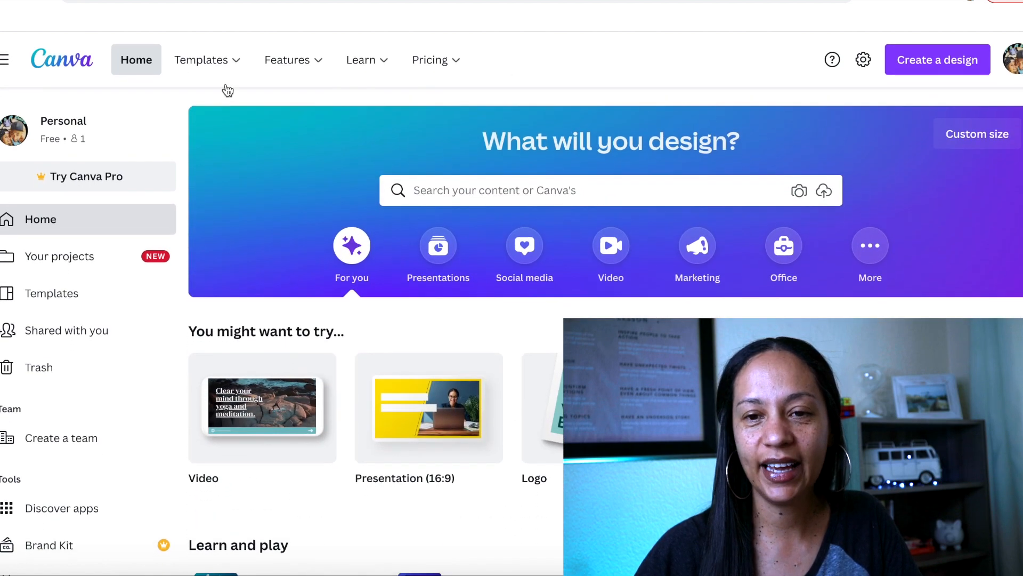
Step: Look over the categories offered under Templates, Features, Learn and Pricing
mouse_move(221, 73)
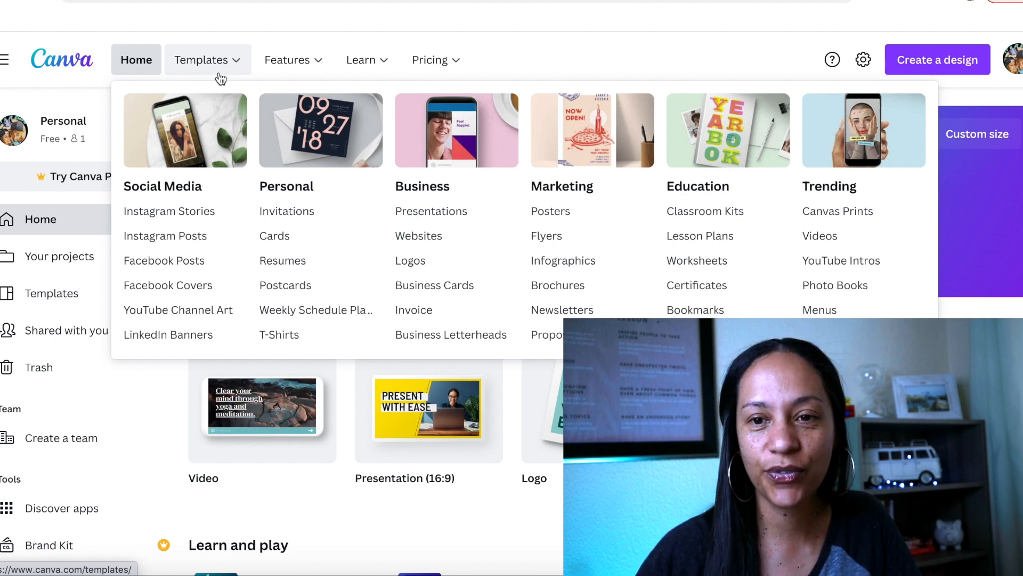
mouse_move(304, 69)
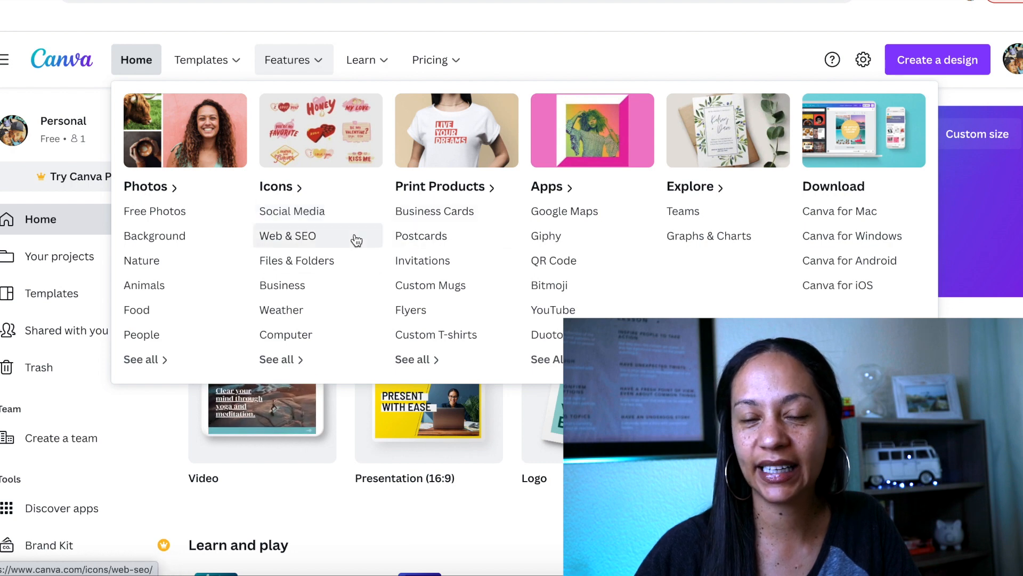
mouse_move(370, 60)
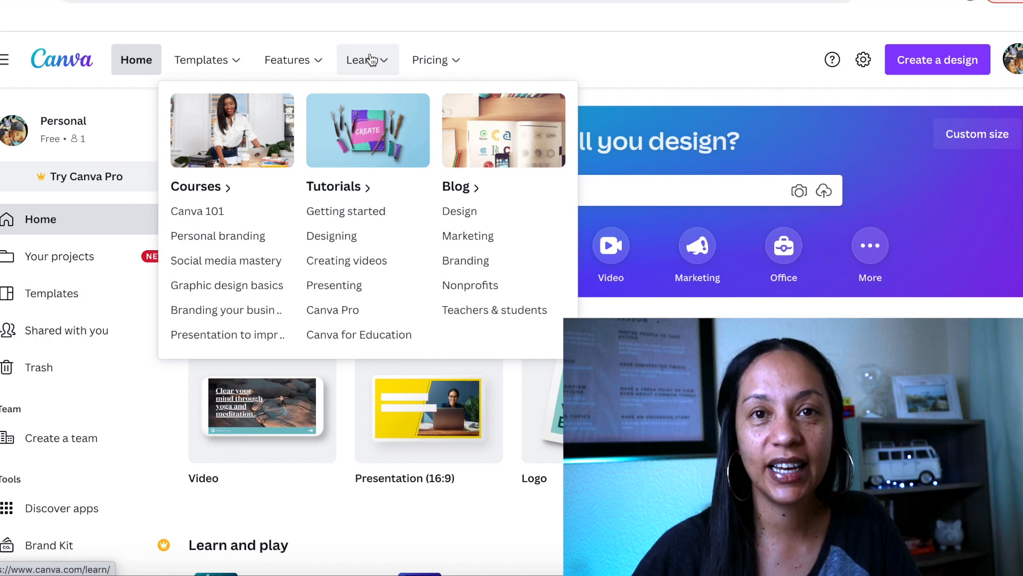
mouse_move(449, 61)
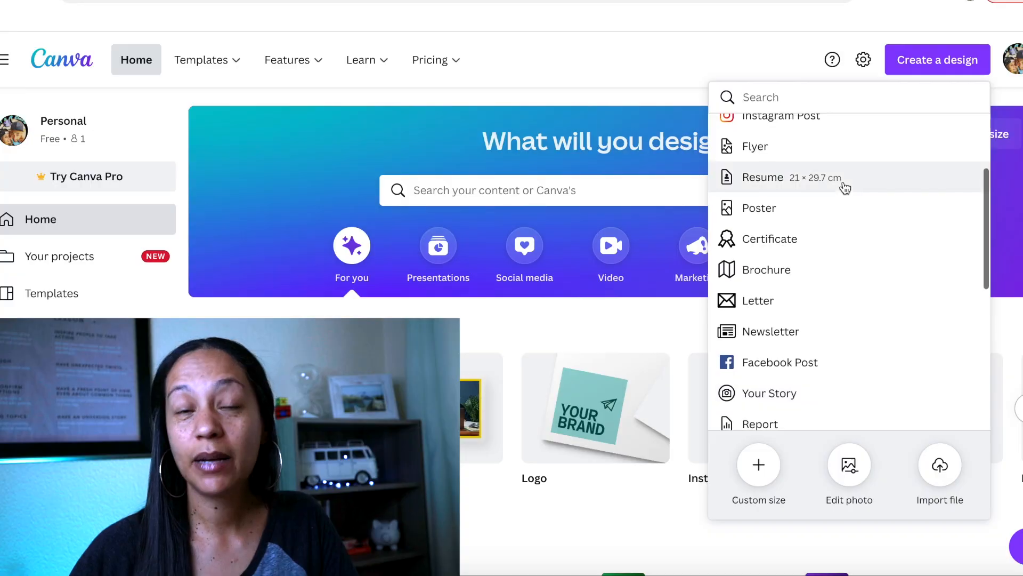
Step: Search the new-design types for "instgram" and create a blank Instagram Post design
scroll(845, 185, up, 3)
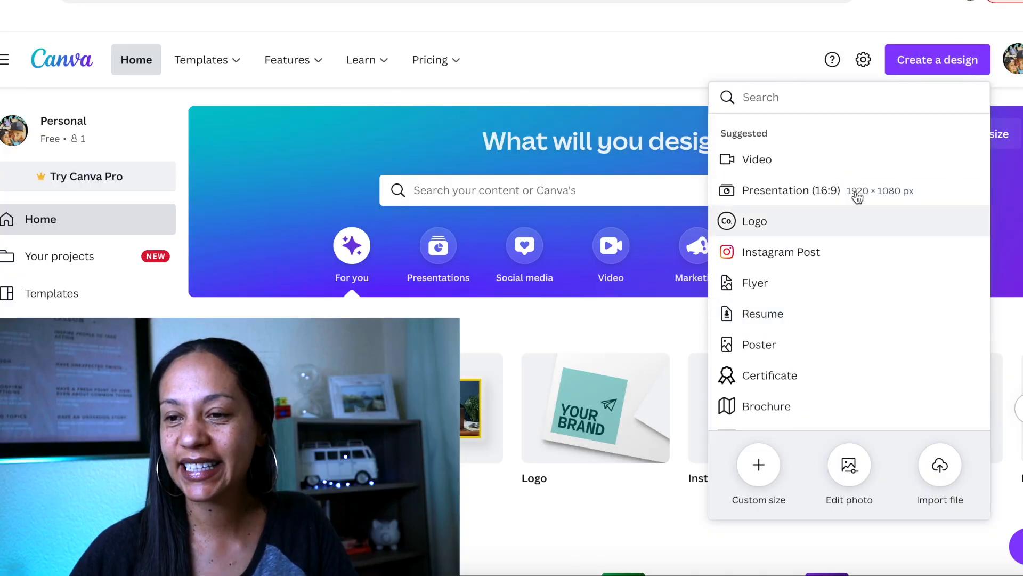
scroll(854, 187, down, 3)
scroll(856, 187, down, 5)
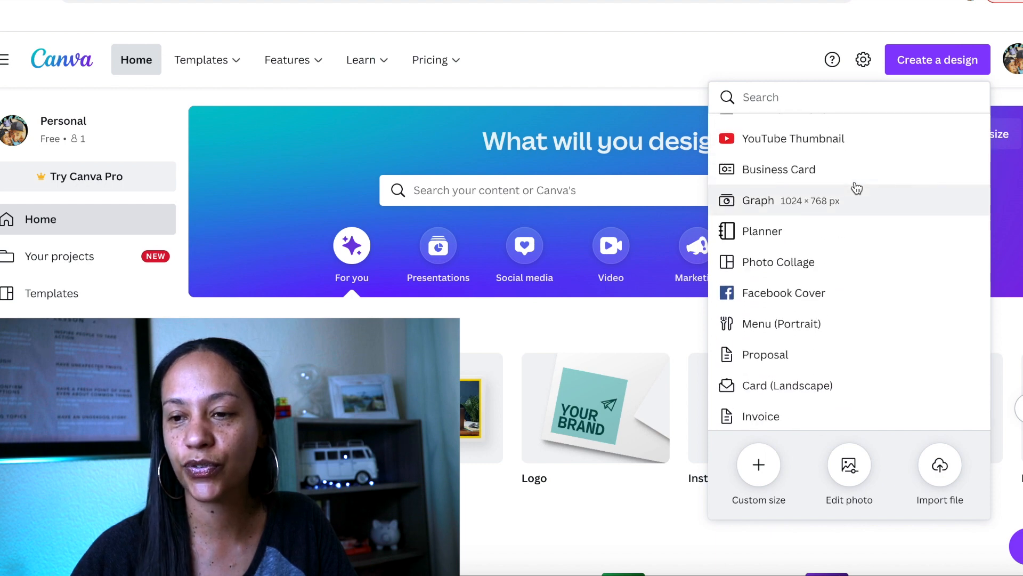
scroll(856, 188, up, 8)
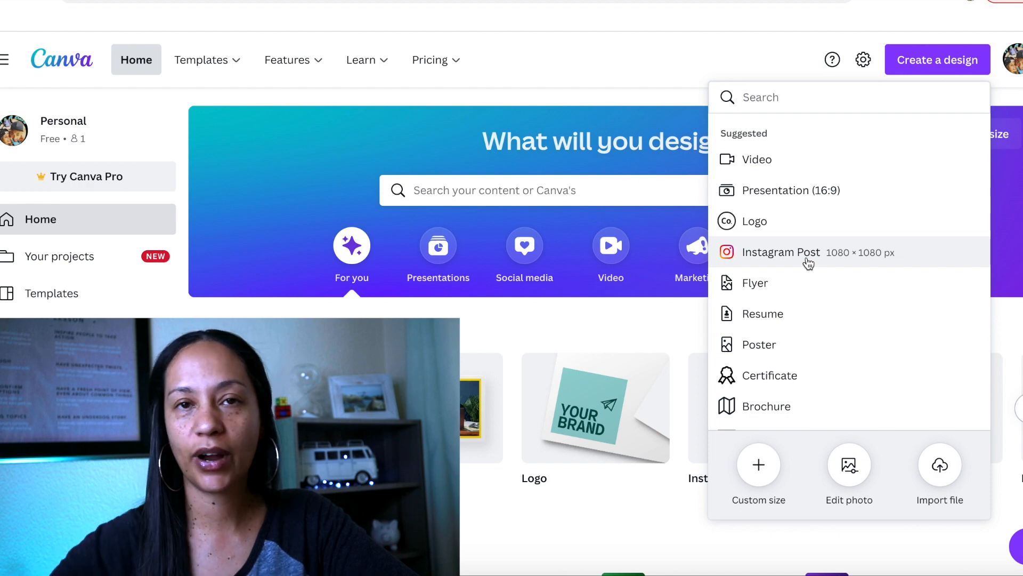
text(instang)
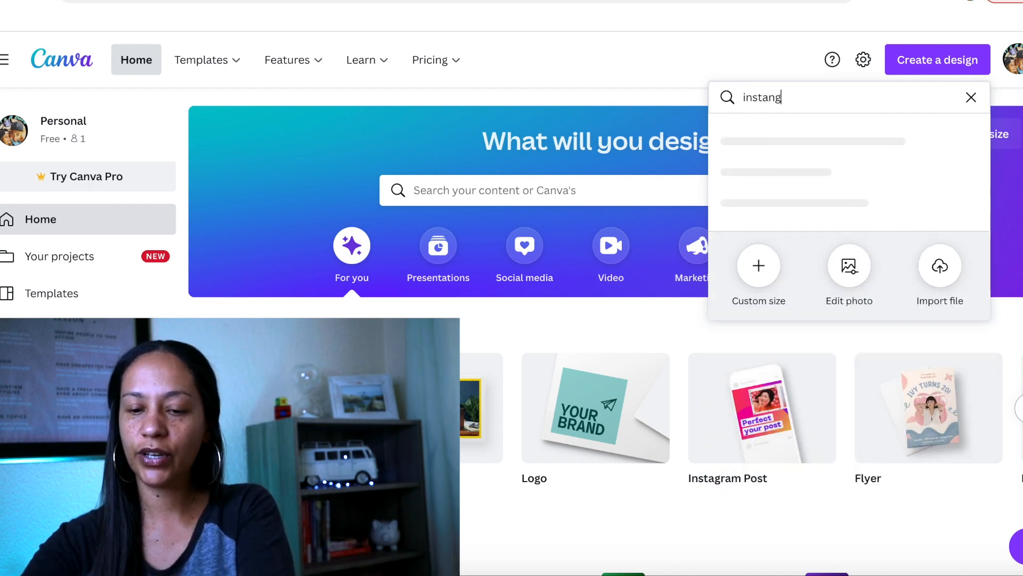
text(ra)
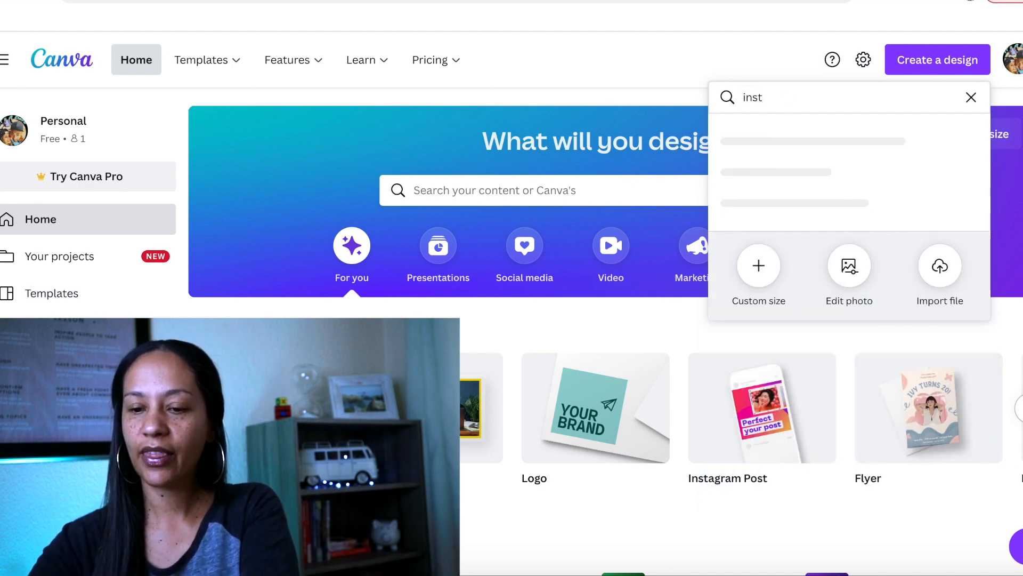
text(m)
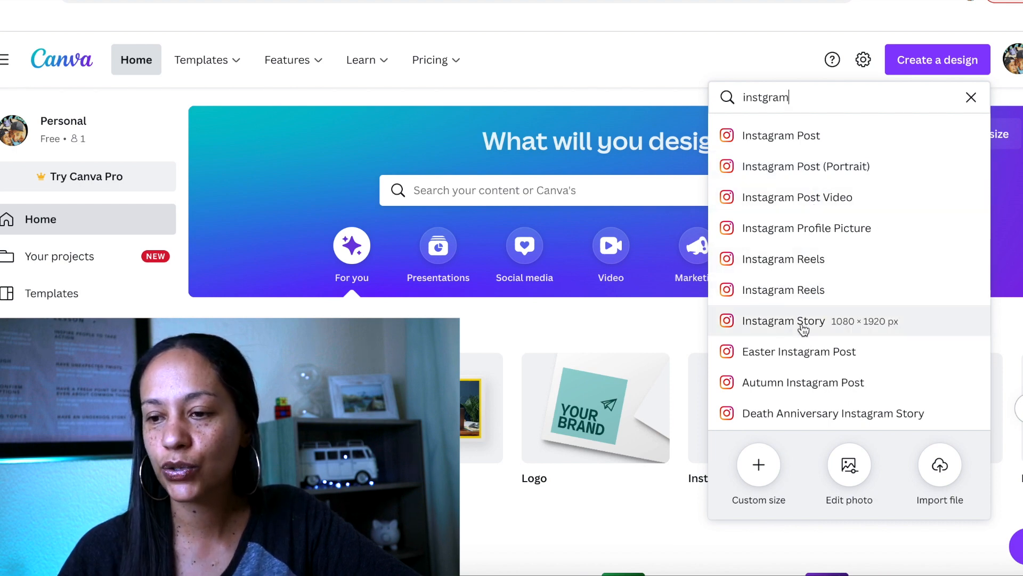
click(793, 142)
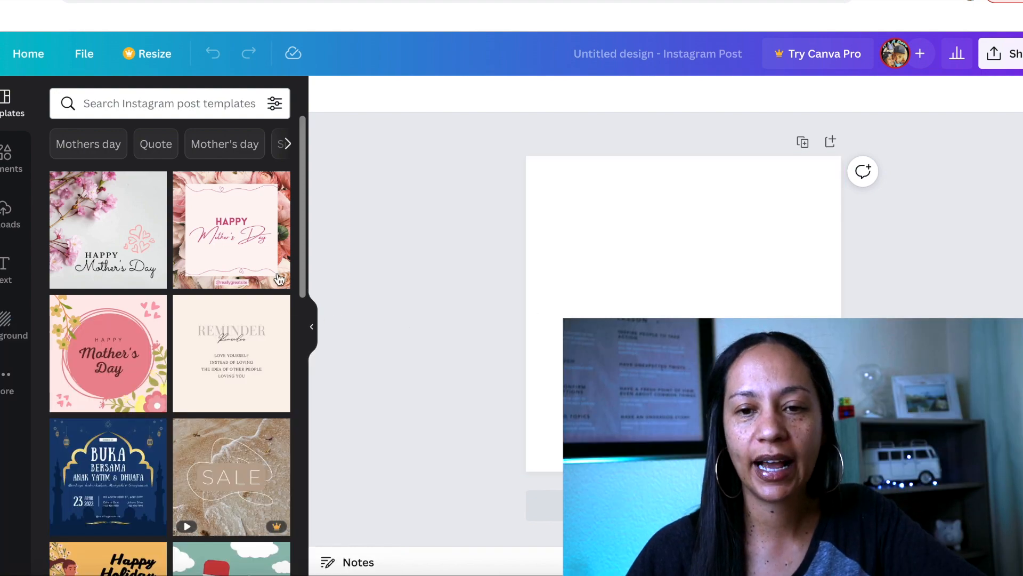
Step: Browse the Instagram post templates and list the Sale Instagram Posts category
scroll(231, 247, down, 4)
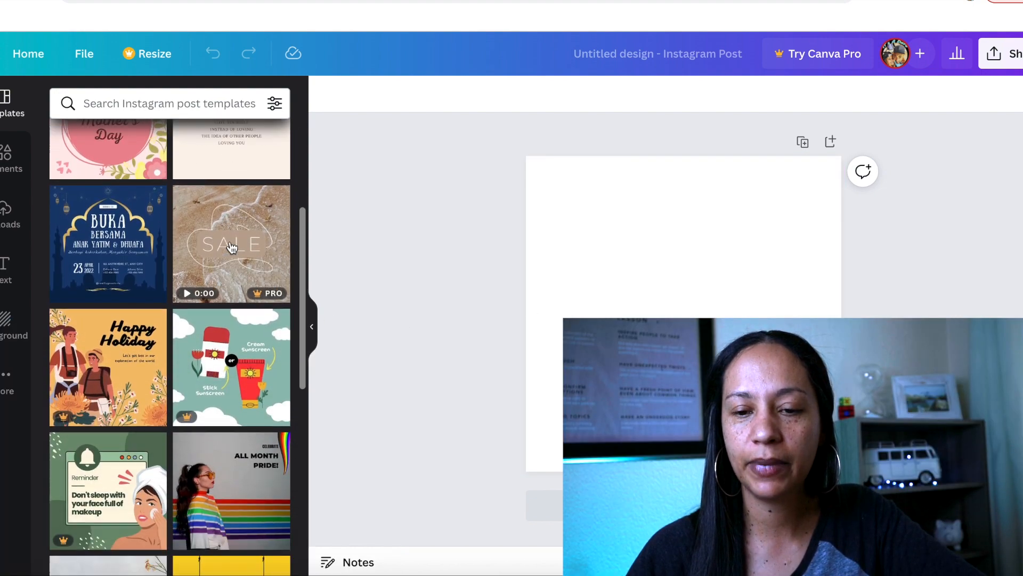
scroll(232, 246, down, 6)
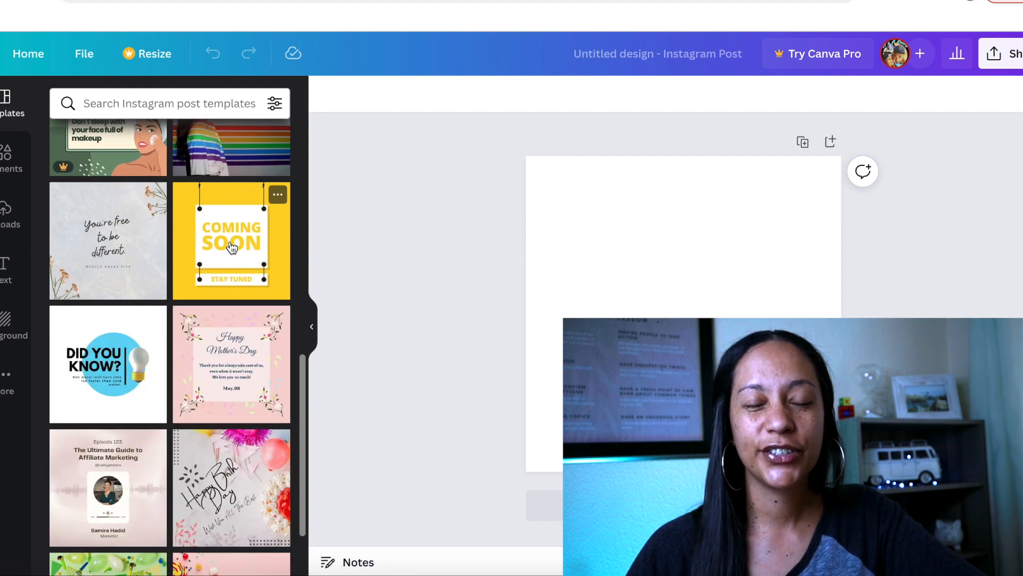
scroll(232, 246, down, 6)
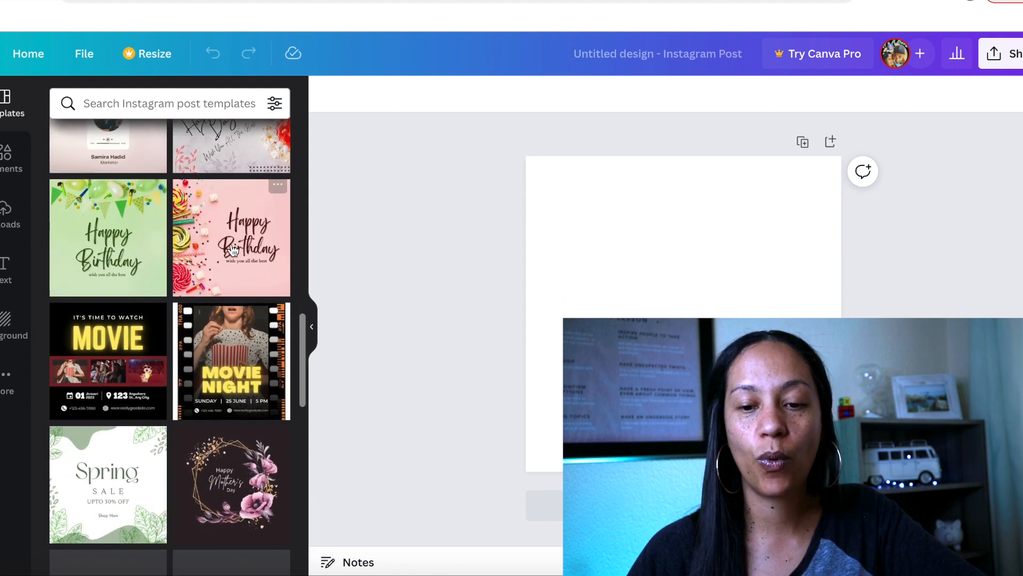
scroll(233, 250, down, 5)
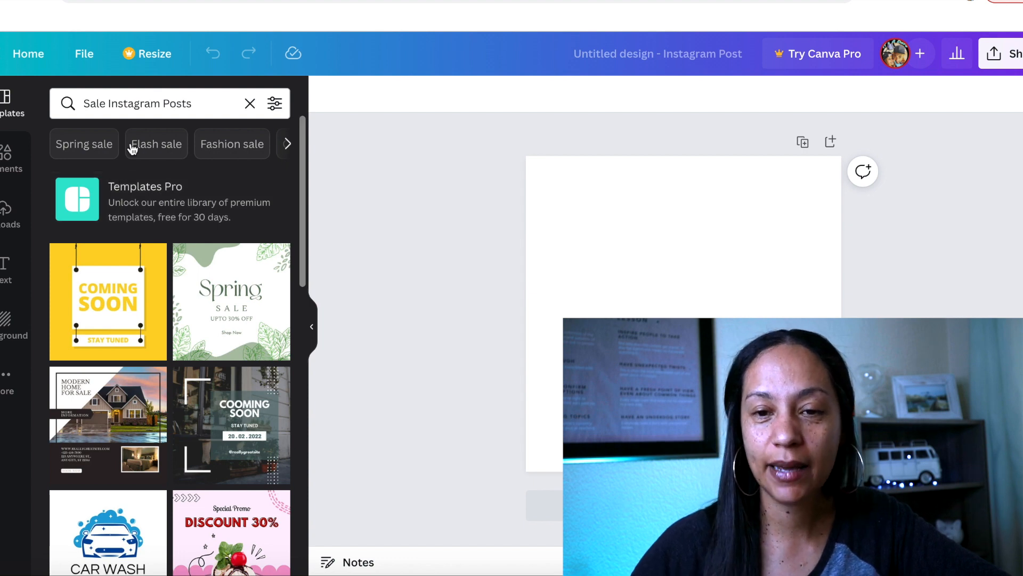
scroll(157, 282, down, 2)
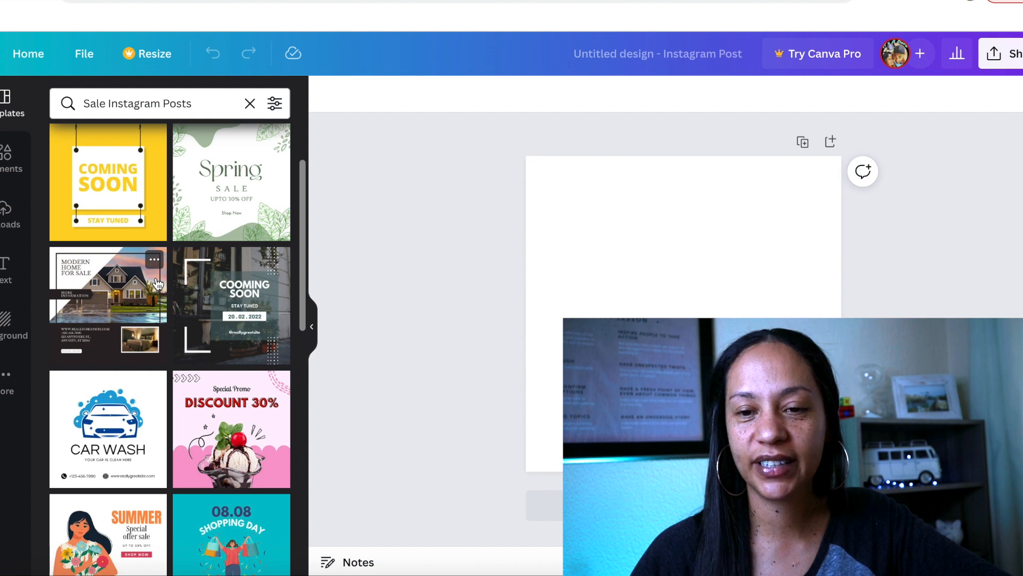
scroll(157, 282, up, 1)
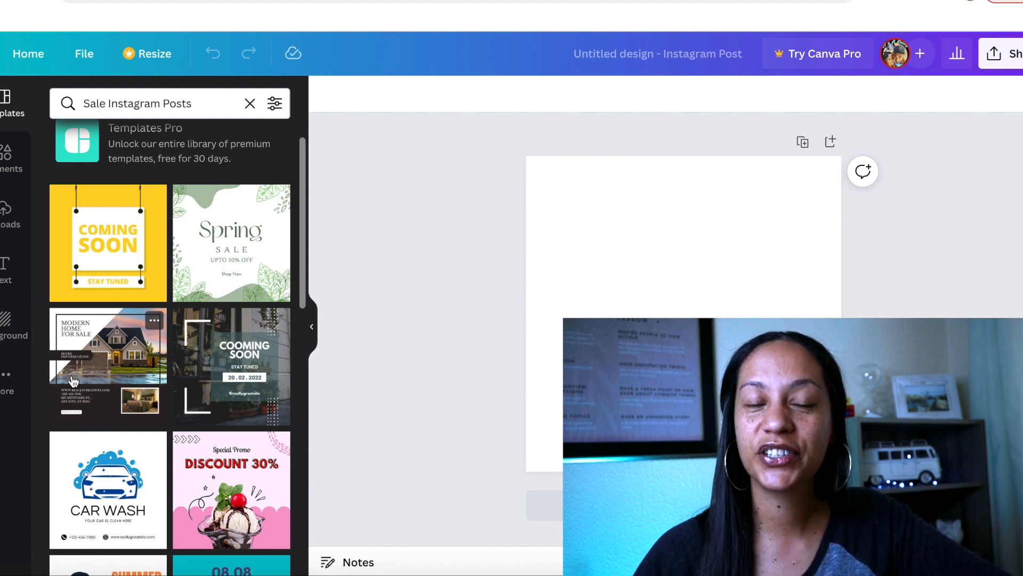
Step: Try the pink "Discount 30%" template and the yellow "Coming Soon" template on the blank page
click(207, 473)
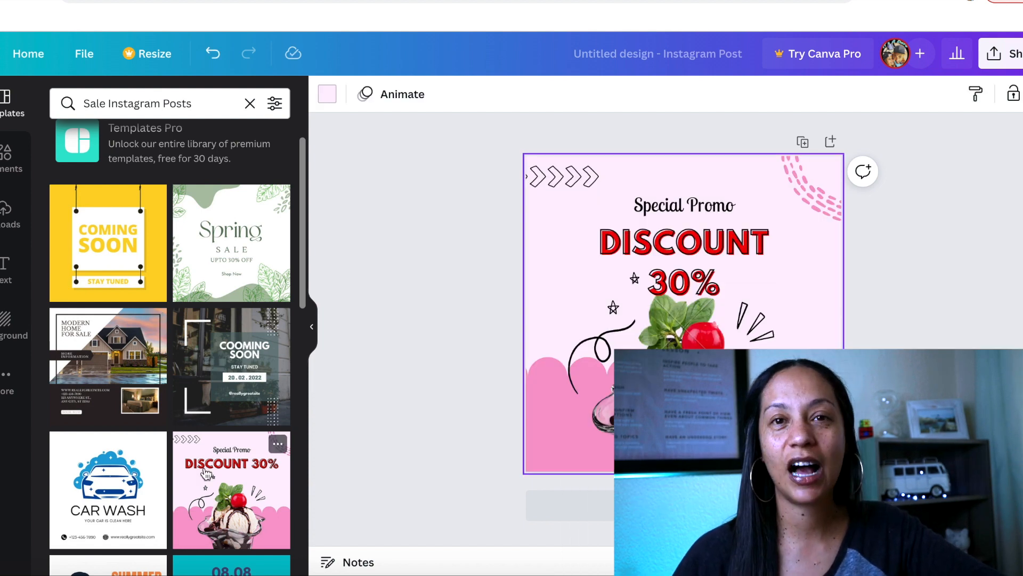
scroll(207, 473, up, 1)
click(117, 310)
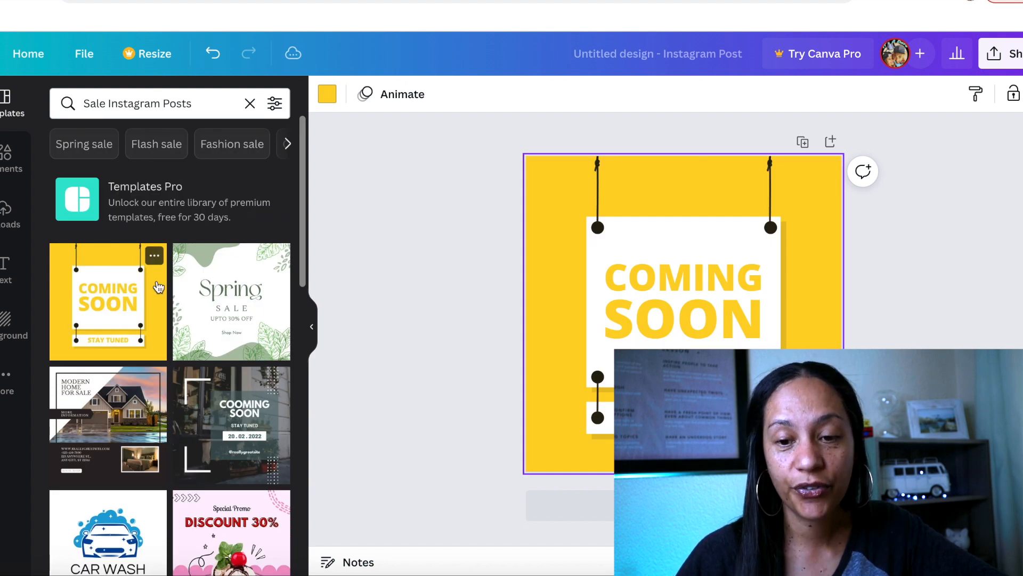
scroll(253, 400, down, 2)
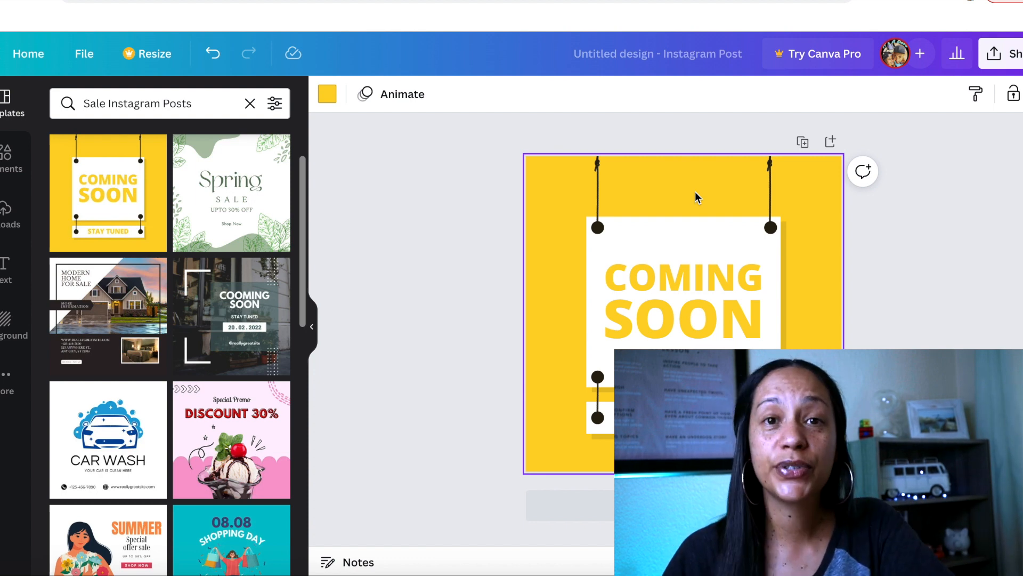
Step: Apply the pink "Special Promo Discount 30%" template to the page and select its ice-cream image
click(267, 425)
click(704, 398)
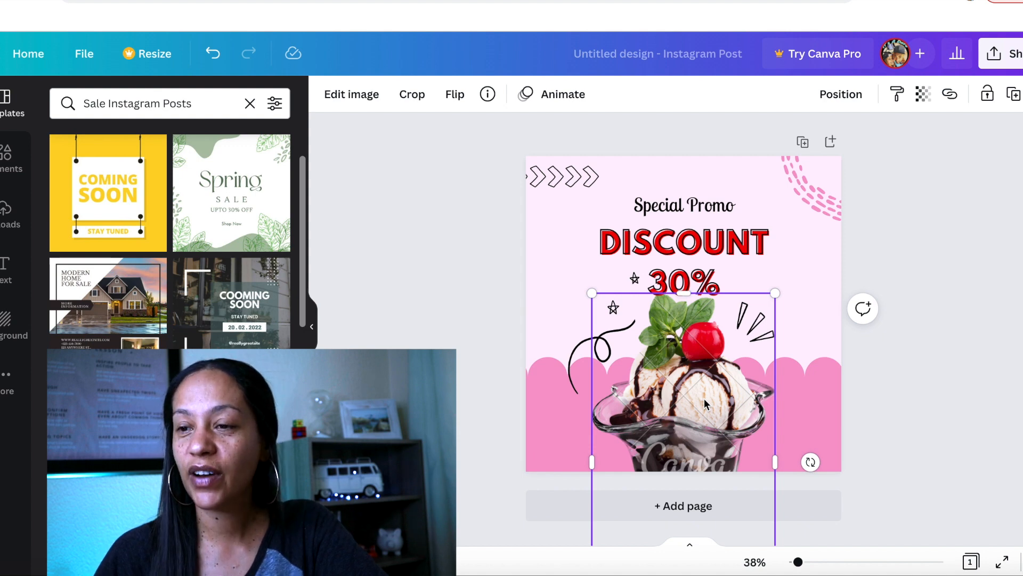
Step: Check the design's download options, including the paid options for its premium ice-cream image, and close them
click(995, 62)
click(906, 425)
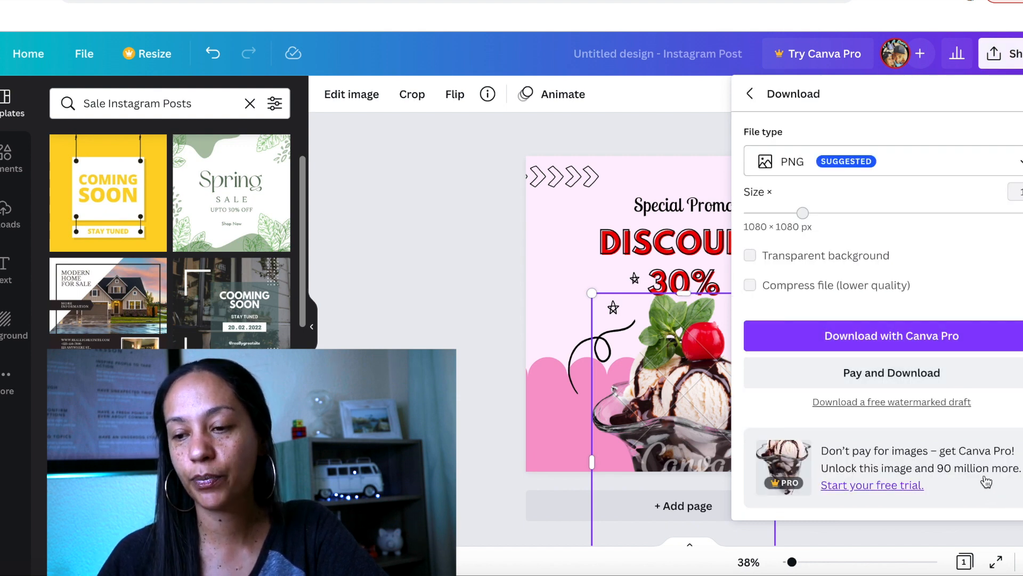
click(385, 346)
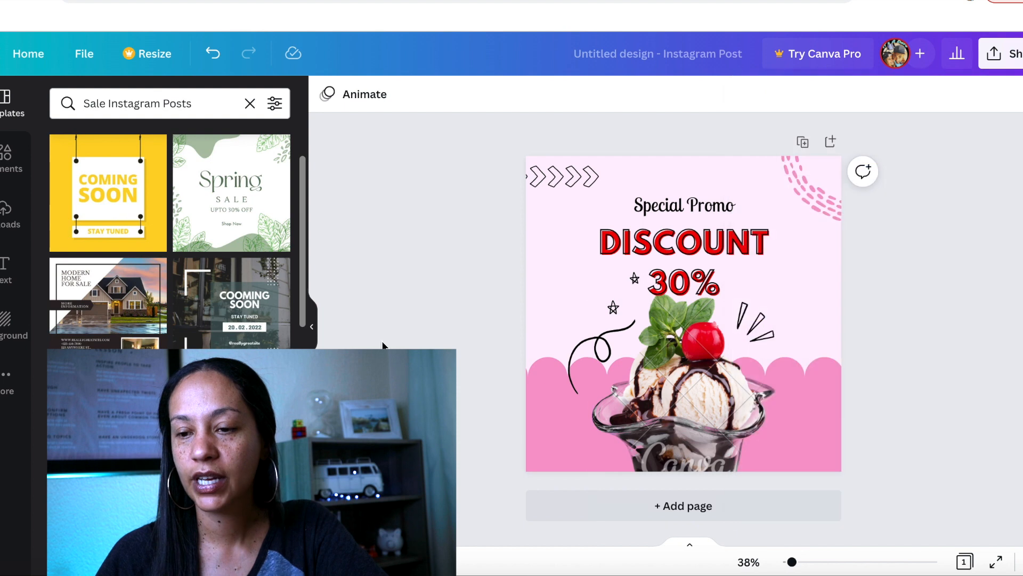
Step: Delete the premium ice-cream image from the "Discount 30%" design
click(658, 400)
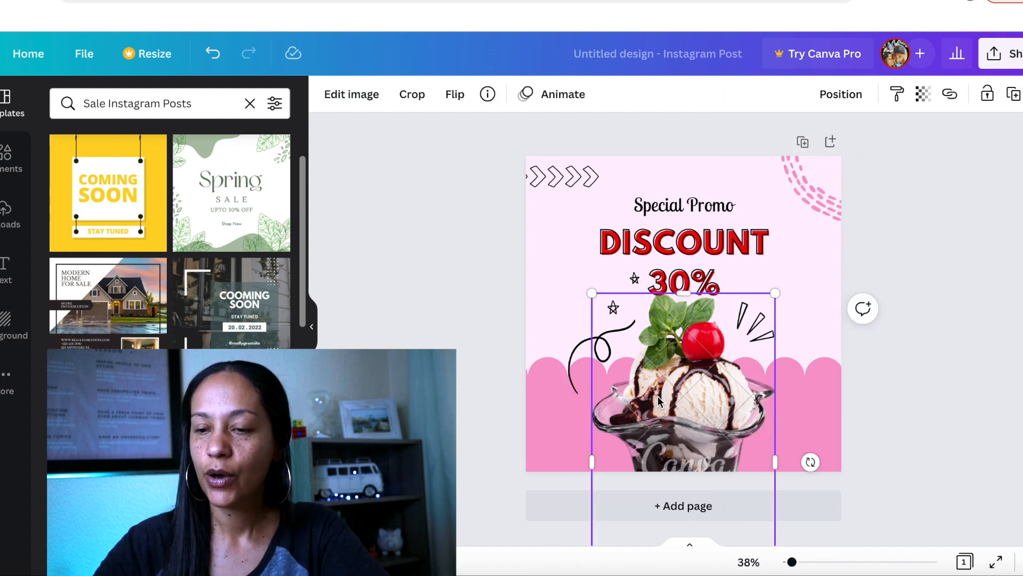
key(Delete)
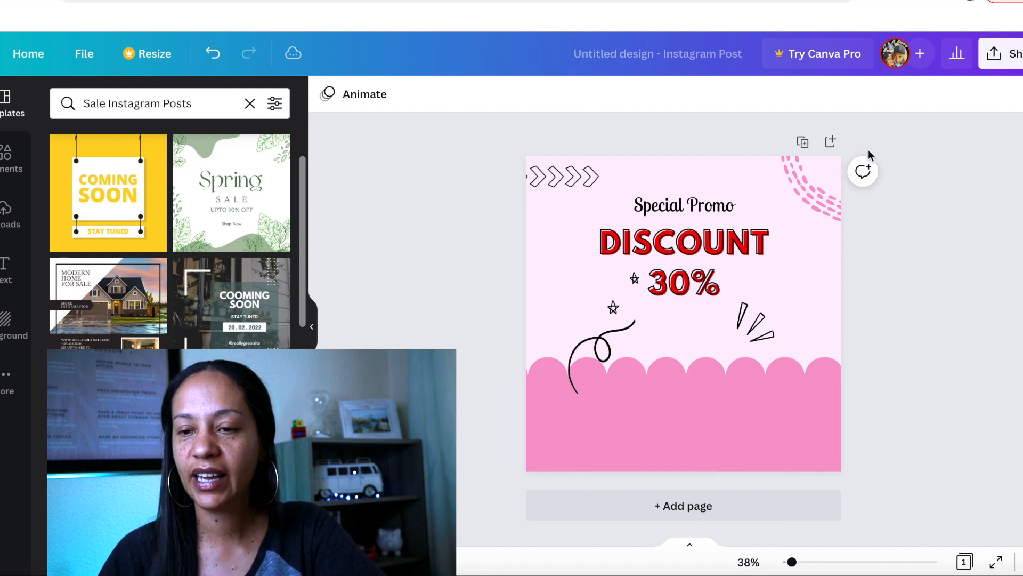
click(581, 257)
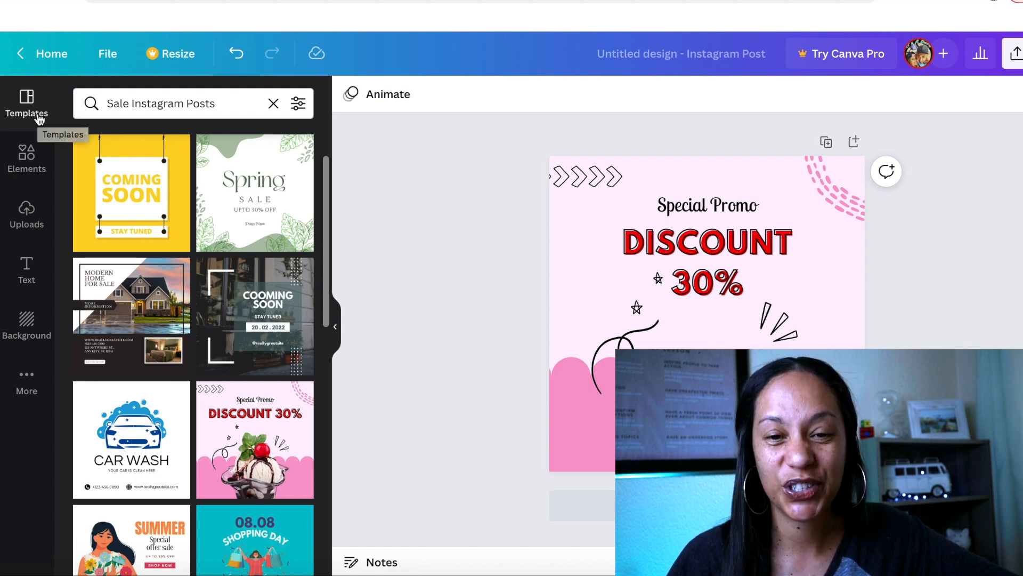
Step: Search the elements for "ice cream" and look through all results, the photos and the graphics
click(24, 163)
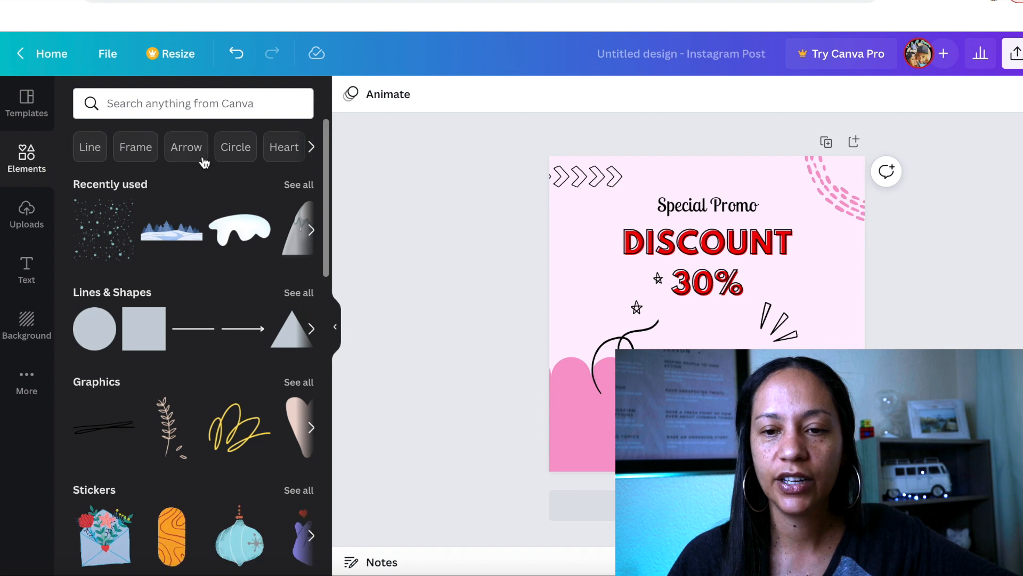
click(137, 101)
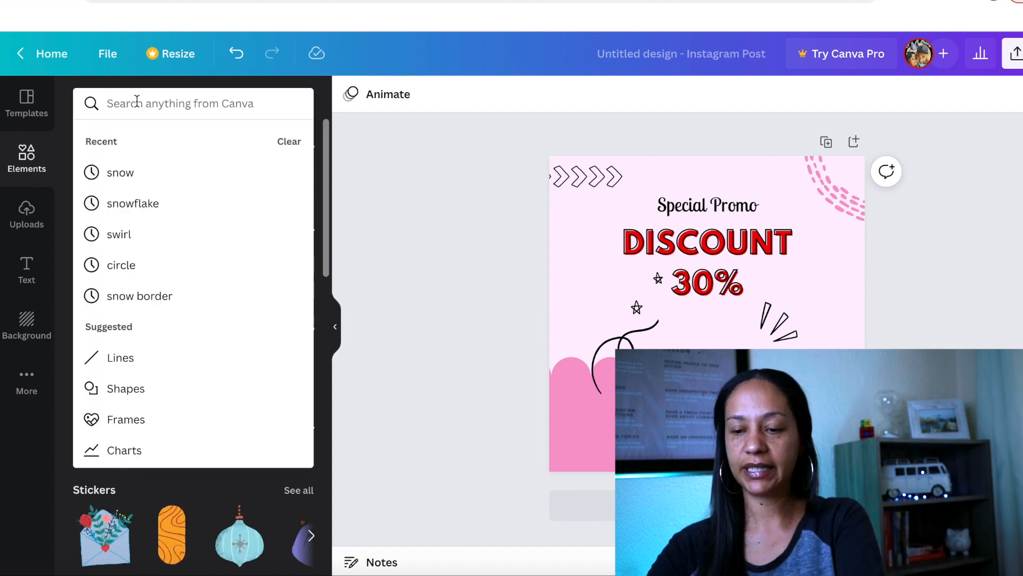
text(ice cream)
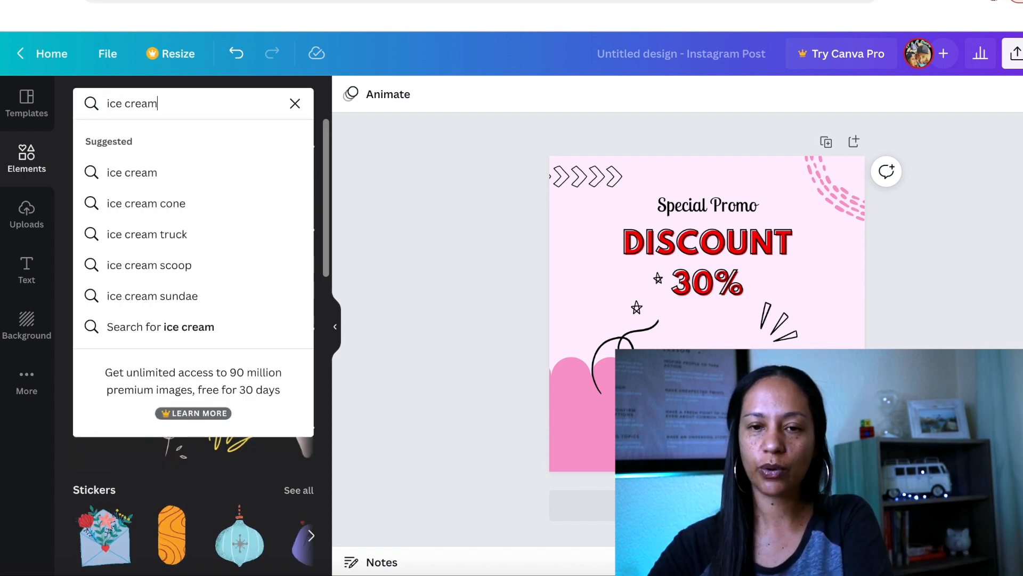
key(Return)
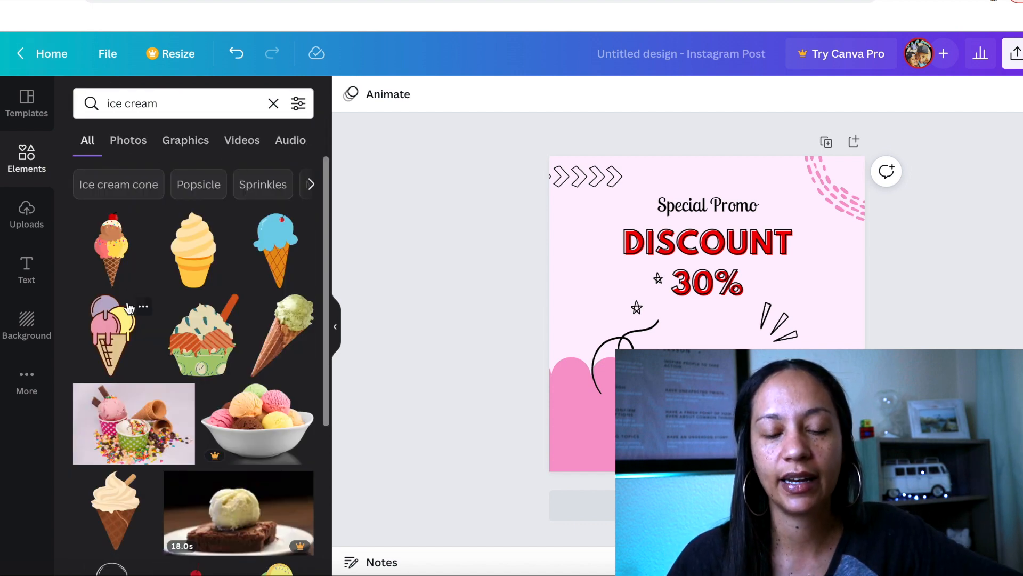
scroll(128, 308, down, 3)
scroll(128, 308, down, 3)
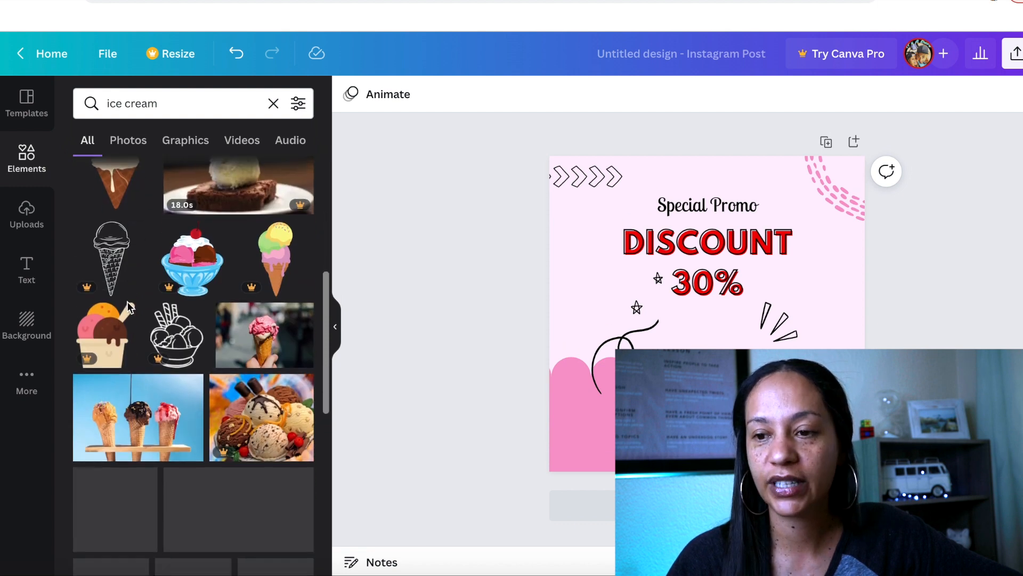
click(136, 141)
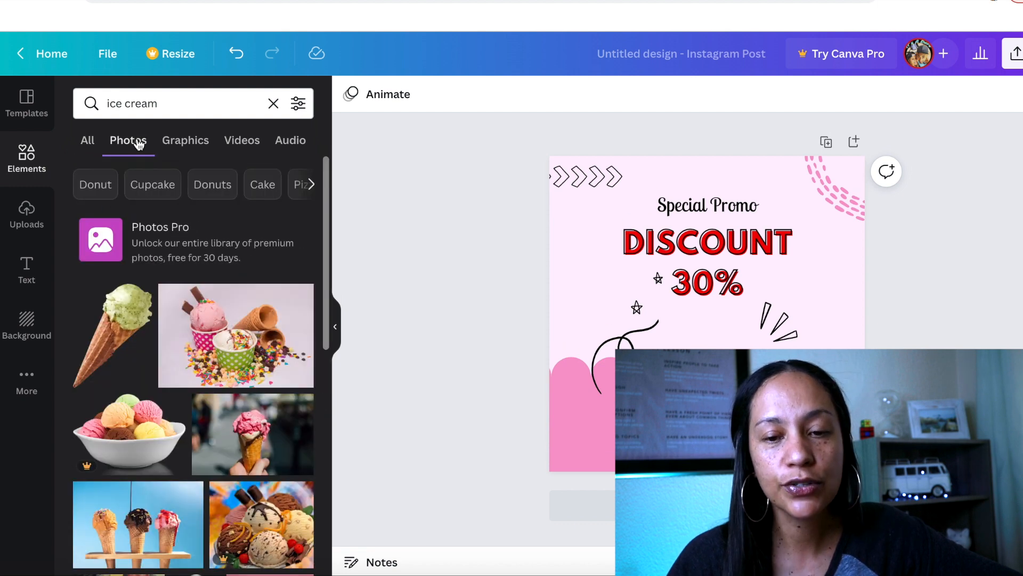
click(190, 142)
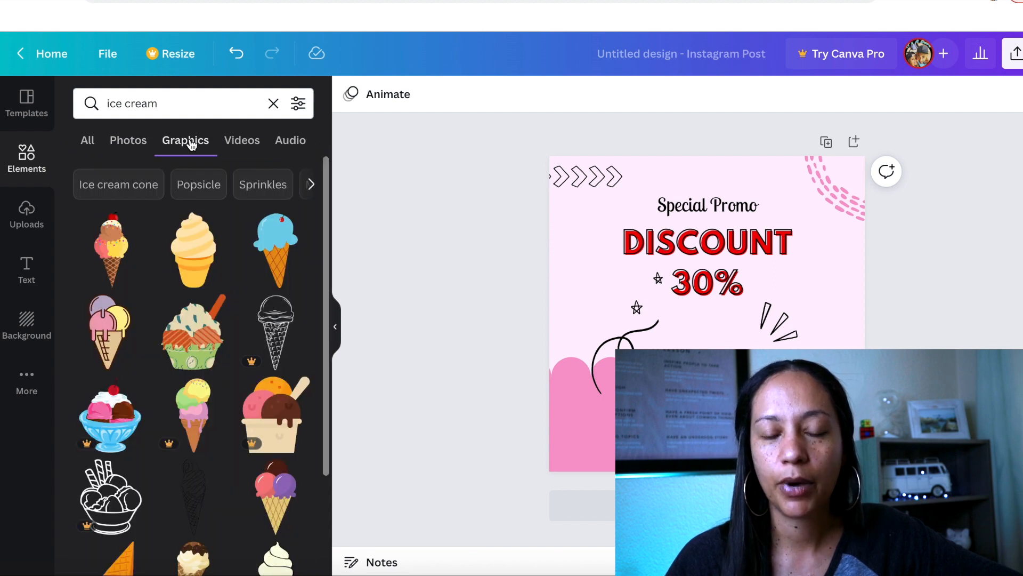
click(92, 143)
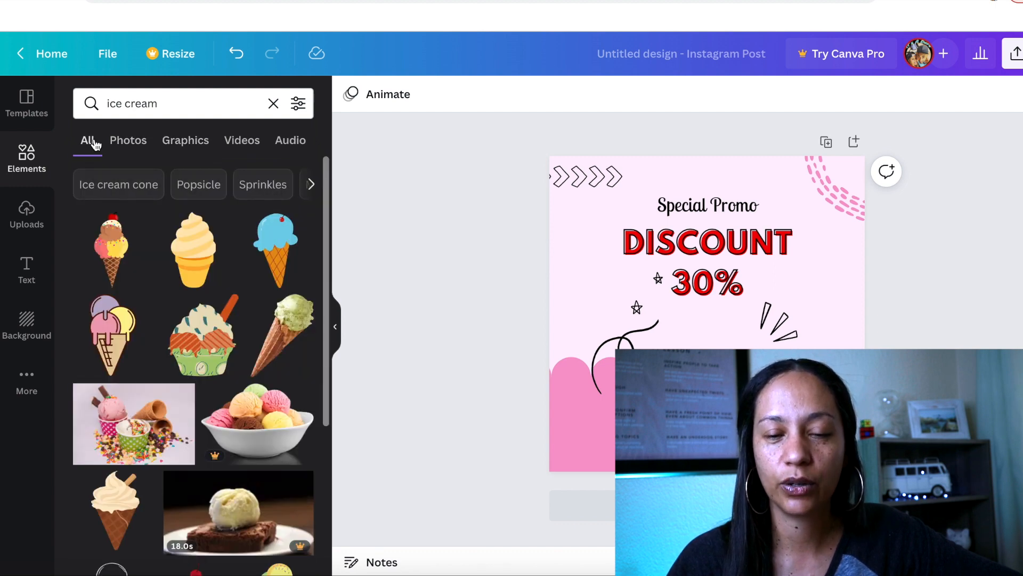
Step: Look through the uploaded images, the text options and the ready-made font combinations
click(27, 217)
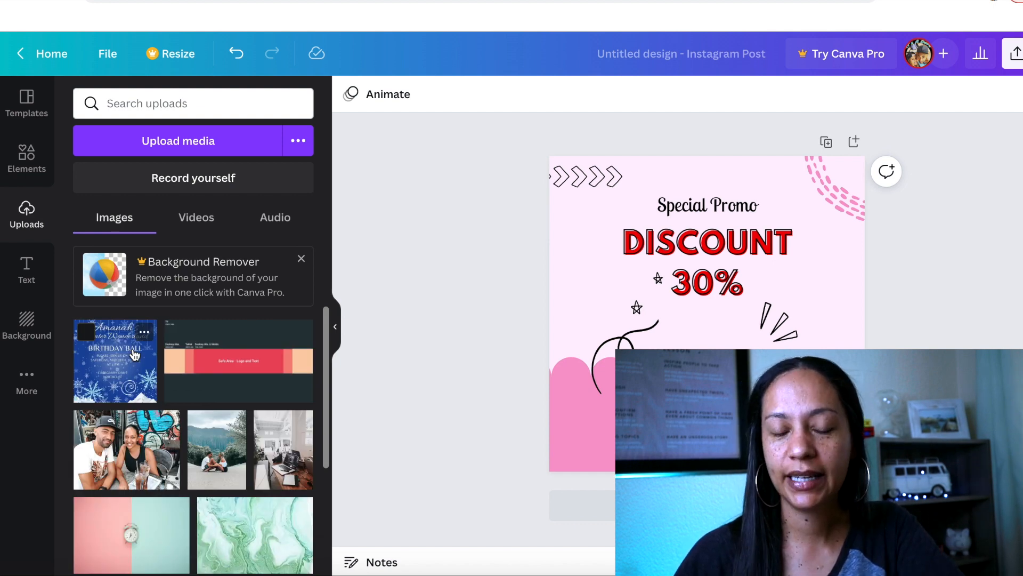
click(25, 275)
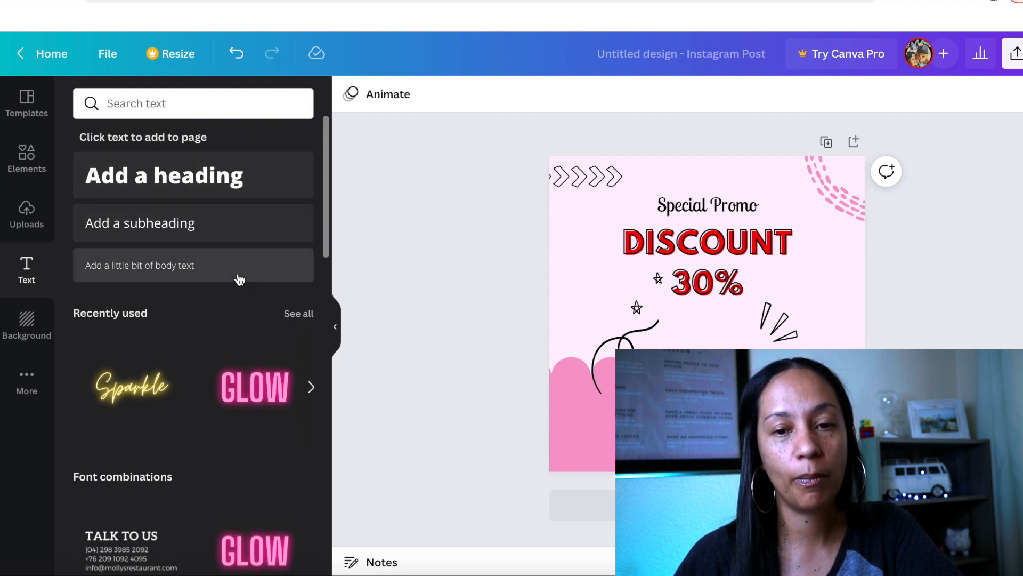
scroll(241, 372, down, 8)
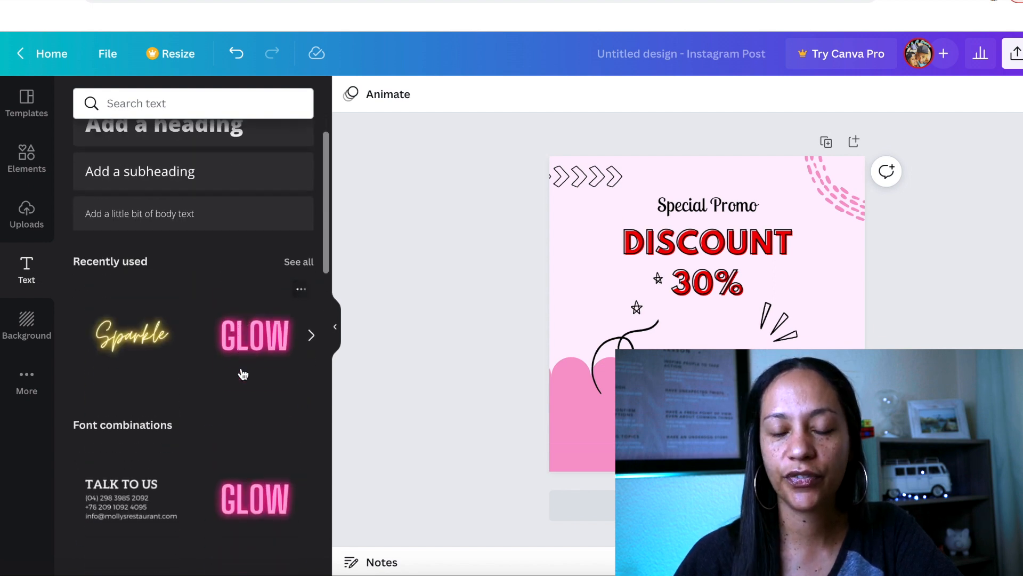
scroll(241, 372, down, 7)
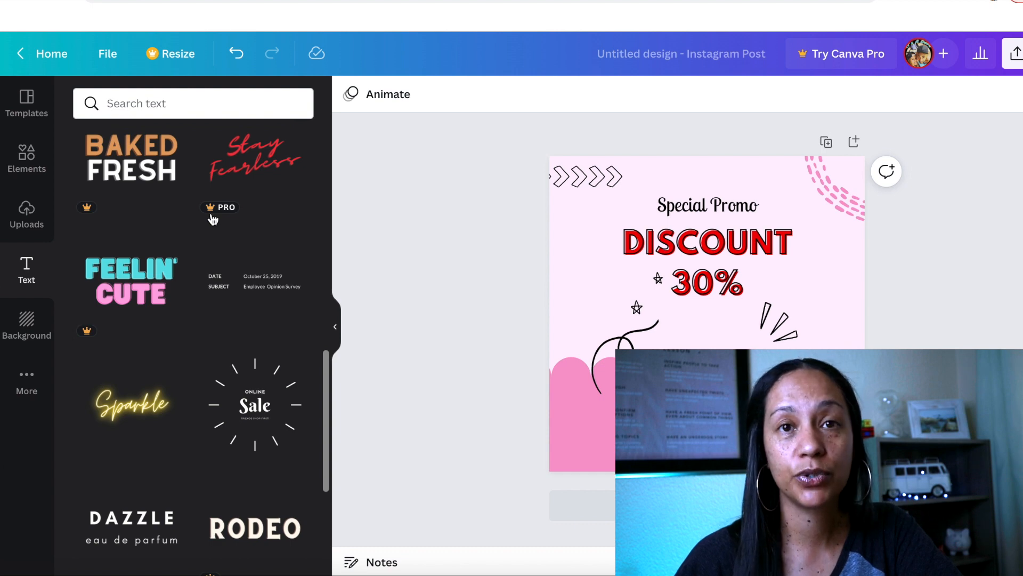
Step: Try the crumpled white paper background on the "Discount 30%" page
click(26, 336)
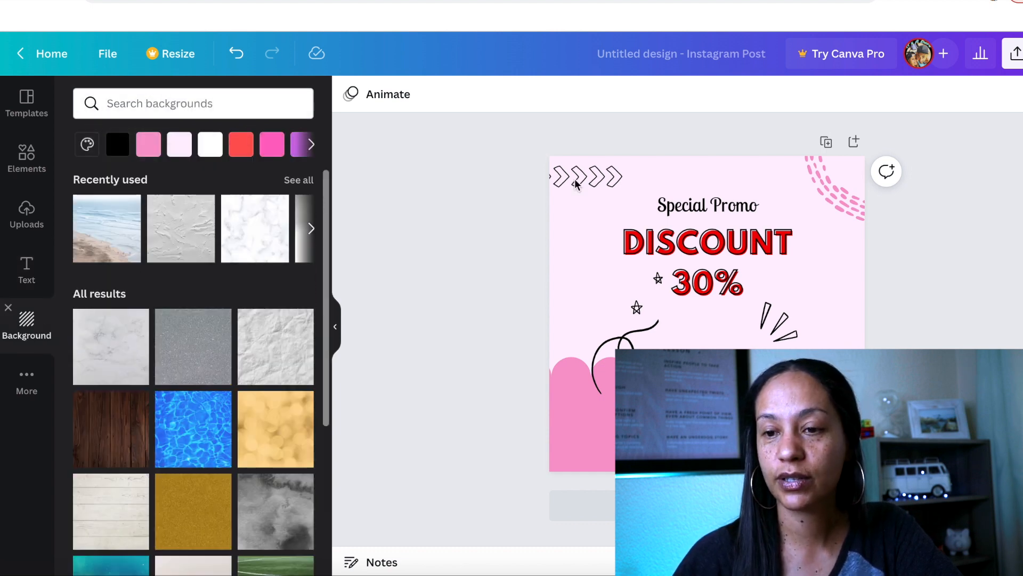
click(576, 283)
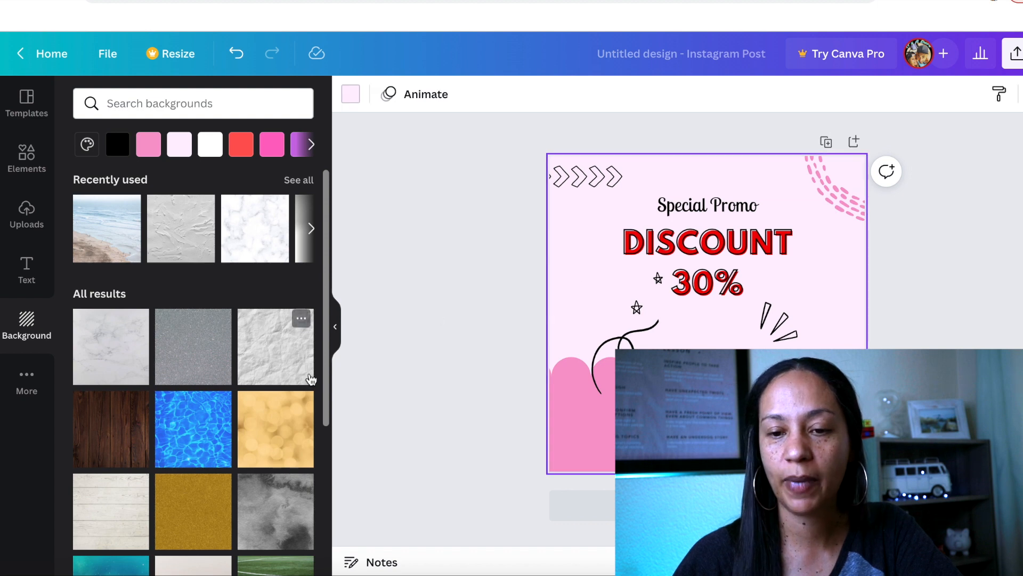
click(293, 350)
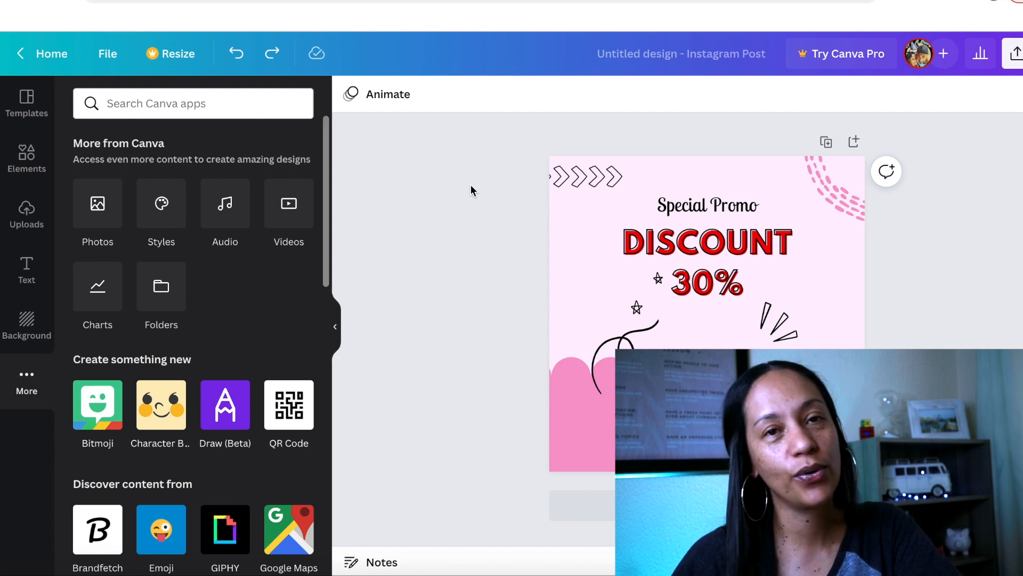
Step: Apply the "Modern Home For Sale" template to the page and replace its heading with "AFFILIATE MARKETING COURSE"
click(557, 178)
click(42, 120)
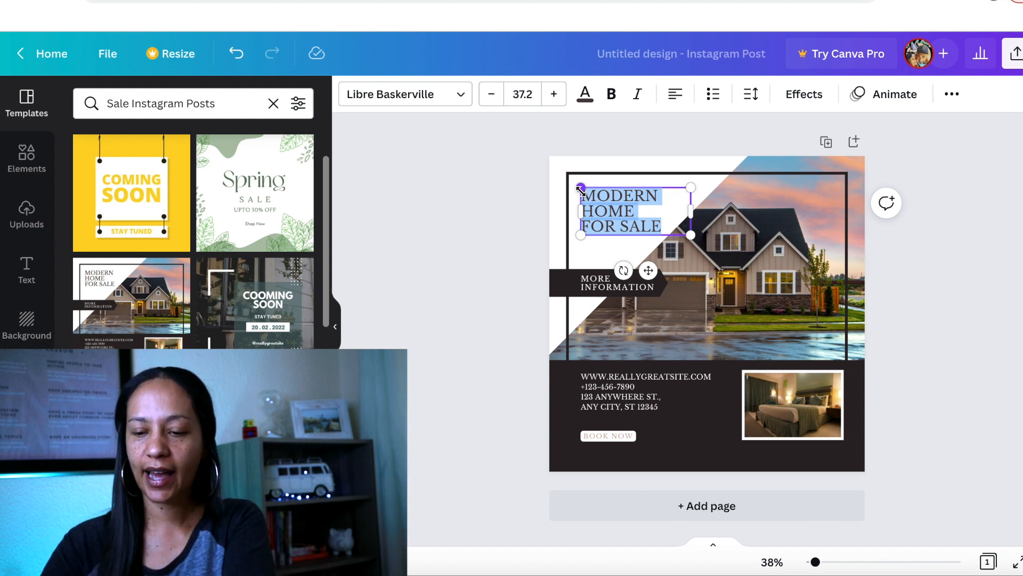
text(AFFILIATE)
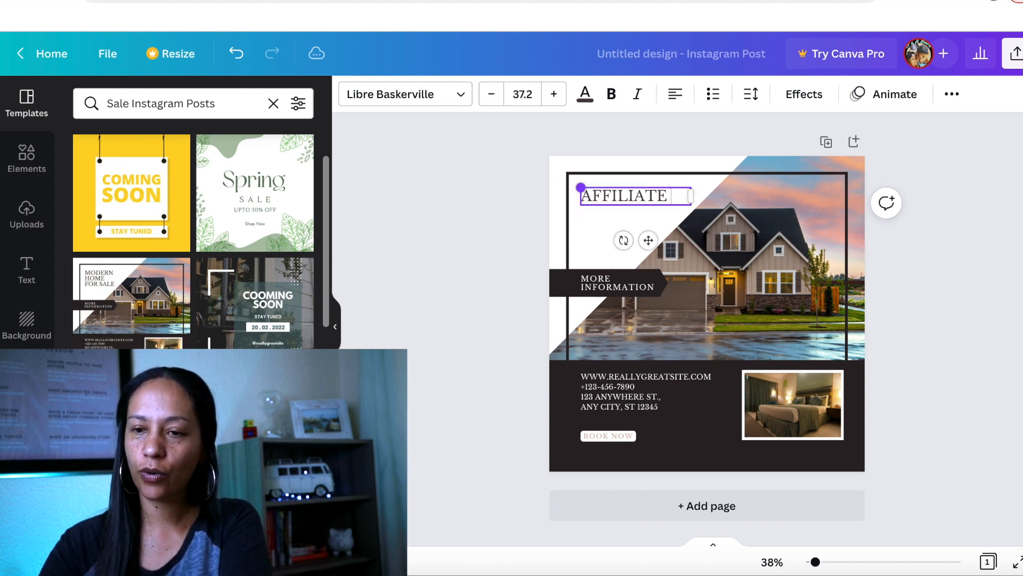
text( MARKETING COURSE)
click(630, 322)
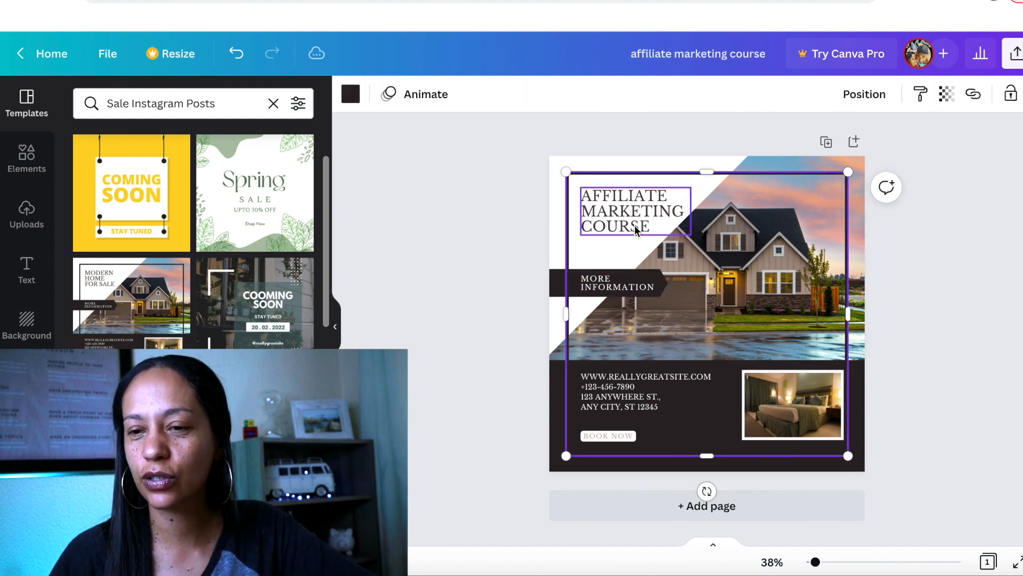
Step: Select the "AFFILIATE MARKETING COURSE" heading and widen its text box slightly
click(585, 198)
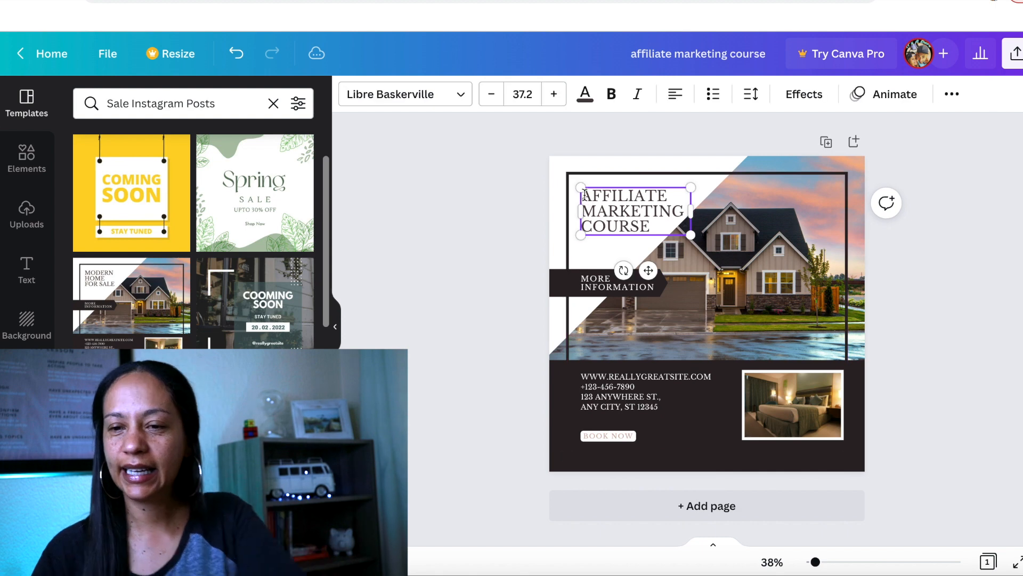
click(639, 210)
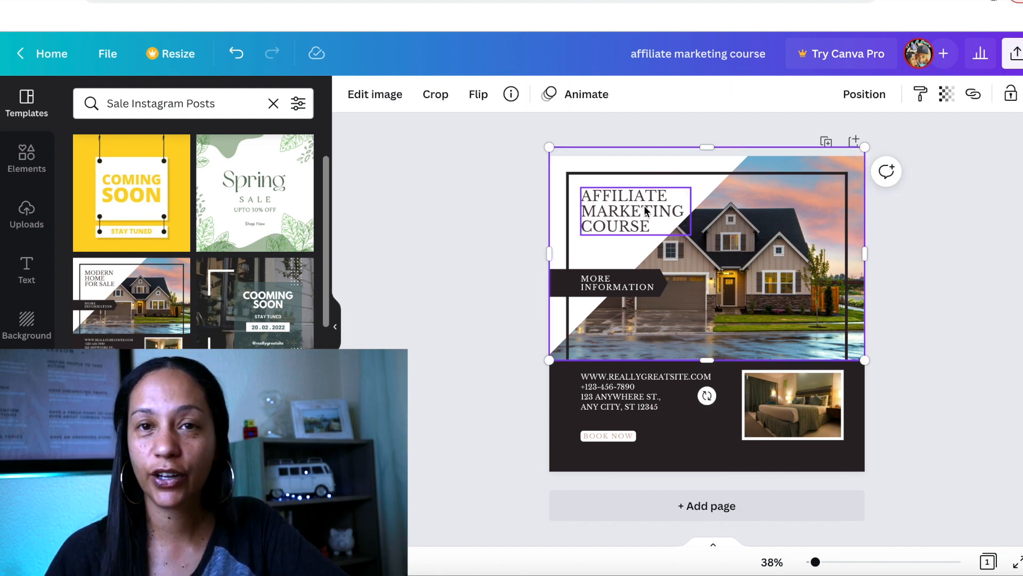
click(597, 211)
click(597, 209)
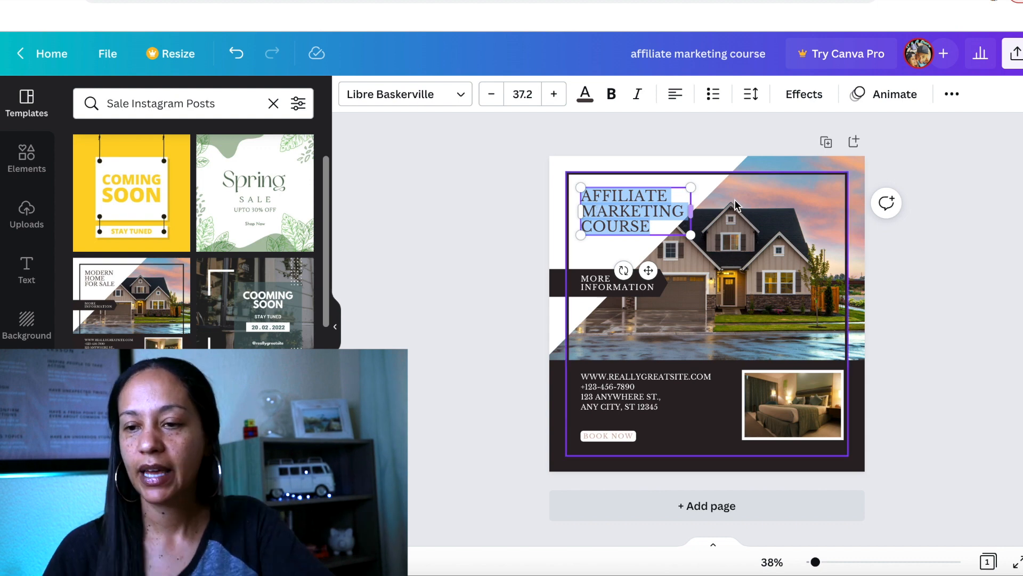
mouse_move(707, 208)
mouse_down()
mouse_move(783, 207)
mouse_move(708, 208)
mouse_up()
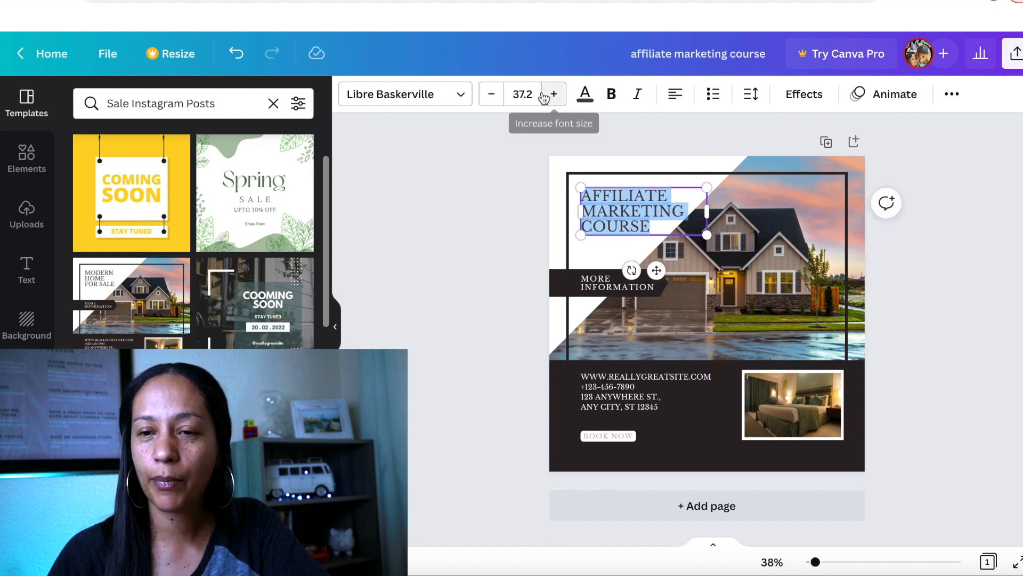
Step: Try reducing the heading's font size to 33.2 and enlarging it to 40.2
click(491, 98)
click(490, 98)
click(491, 99)
click(490, 99)
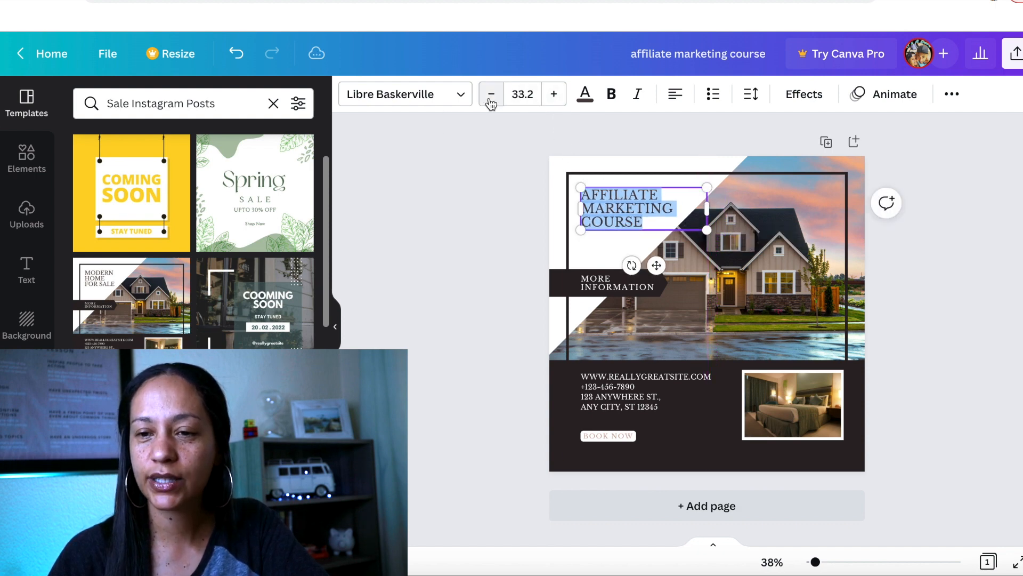
click(554, 95)
click(554, 95)
click(554, 95)
click(554, 95)
click(554, 95)
click(554, 95)
click(554, 94)
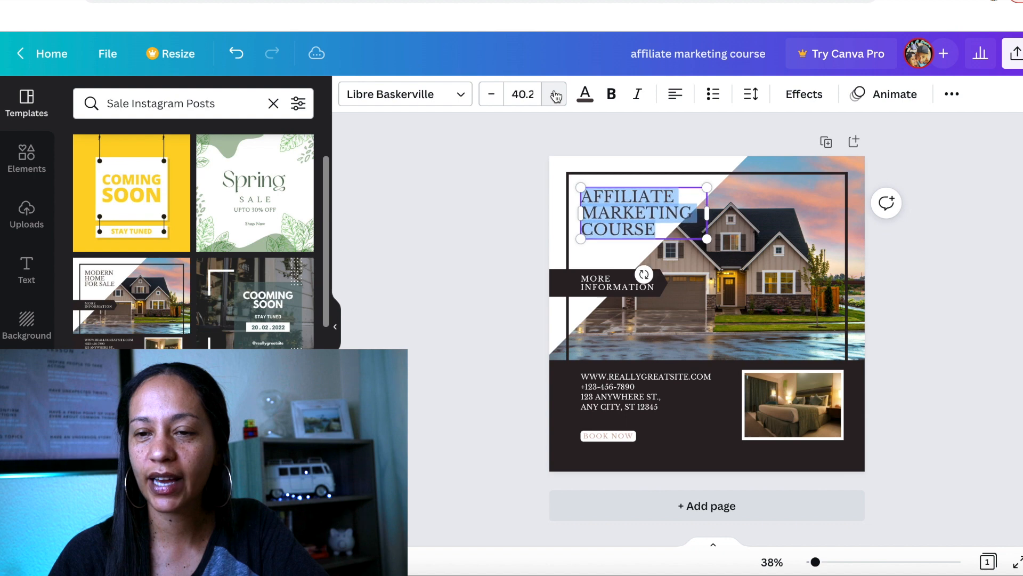
Step: Set the heading's font size to 50, reduce it to 39 and deselect the text
click(522, 95)
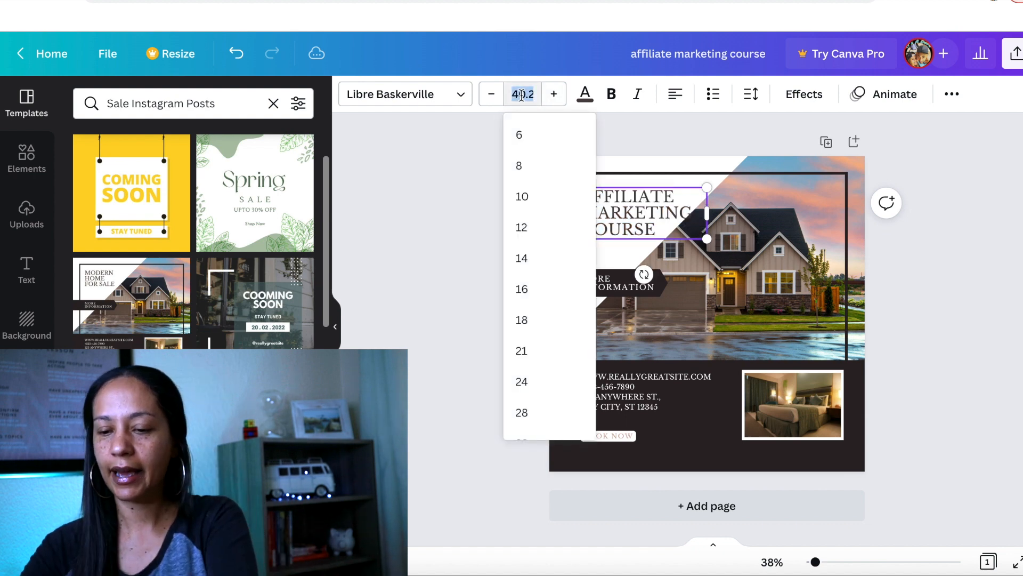
text(50)
key(Return)
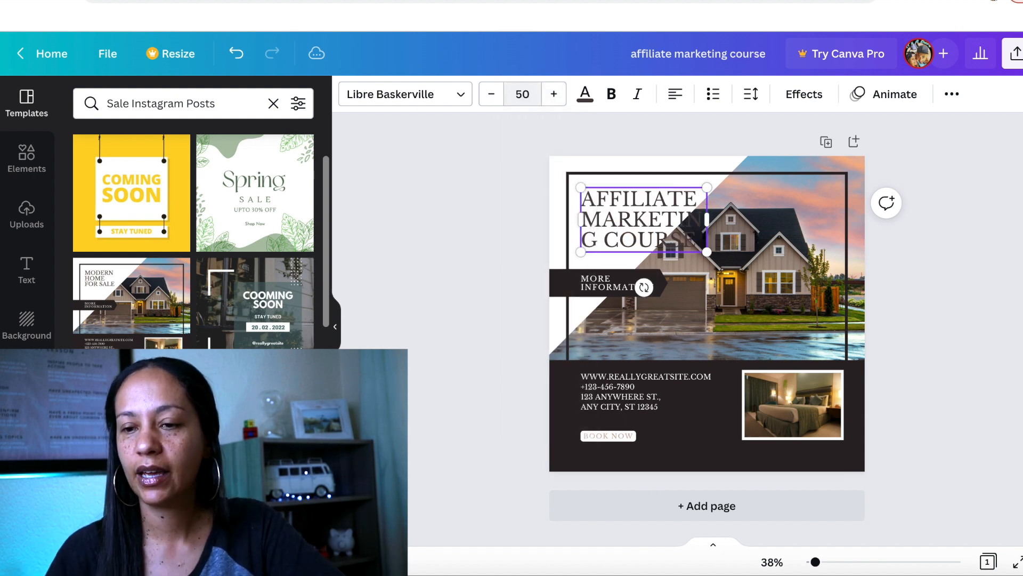
click(491, 95)
click(491, 95)
click(491, 95)
click(491, 95)
click(491, 95)
click(491, 95)
click(491, 95)
click(491, 97)
click(491, 98)
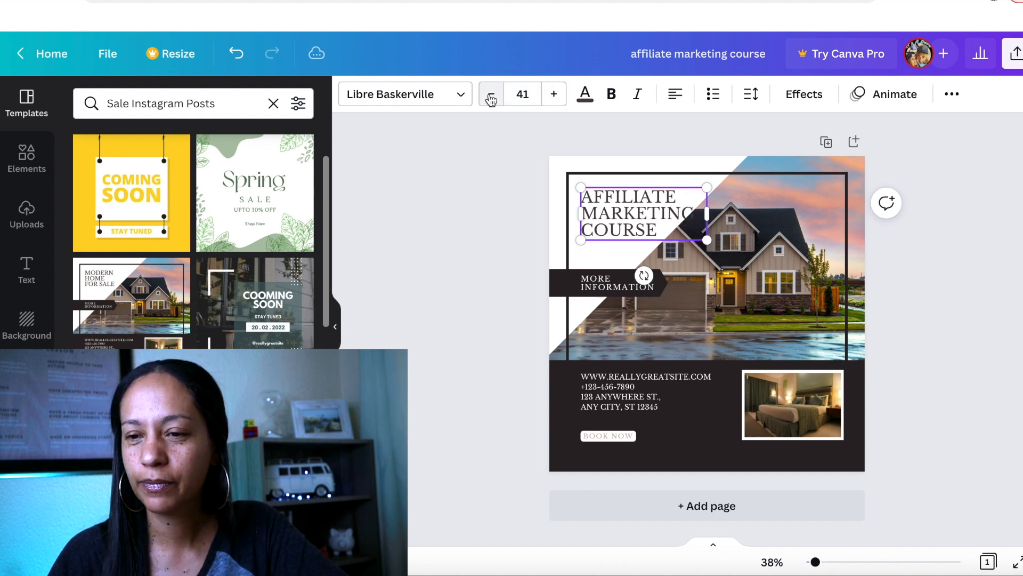
click(491, 97)
click(491, 98)
click(970, 212)
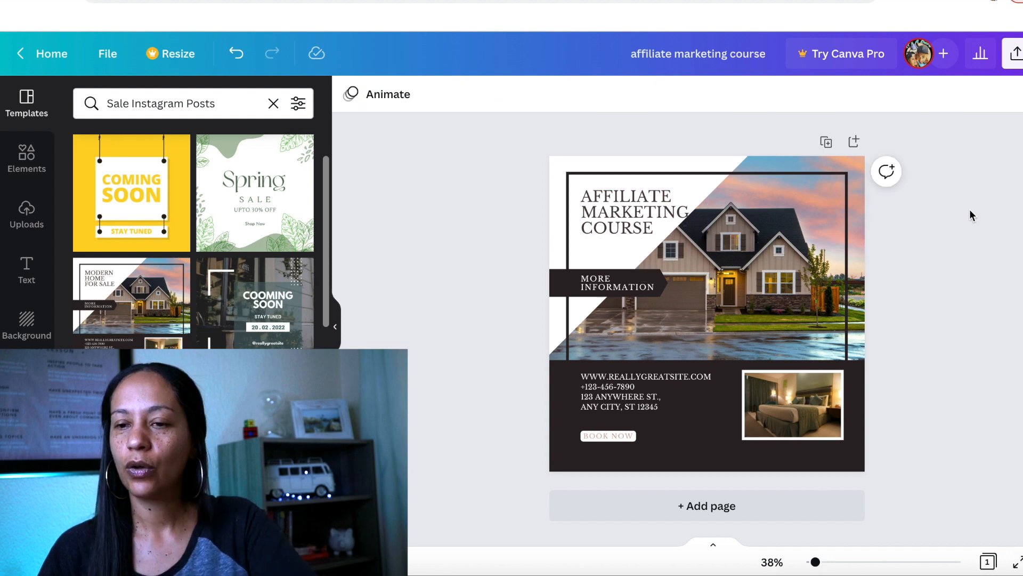
Step: Select the "AFFILIATE MARKETING COURSE" heading and examine the list of available fonts, including the popular free and Pro ones
click(649, 215)
mouse_move(657, 215)
mouse_down()
mouse_move(799, 213)
mouse_move(650, 209)
mouse_up()
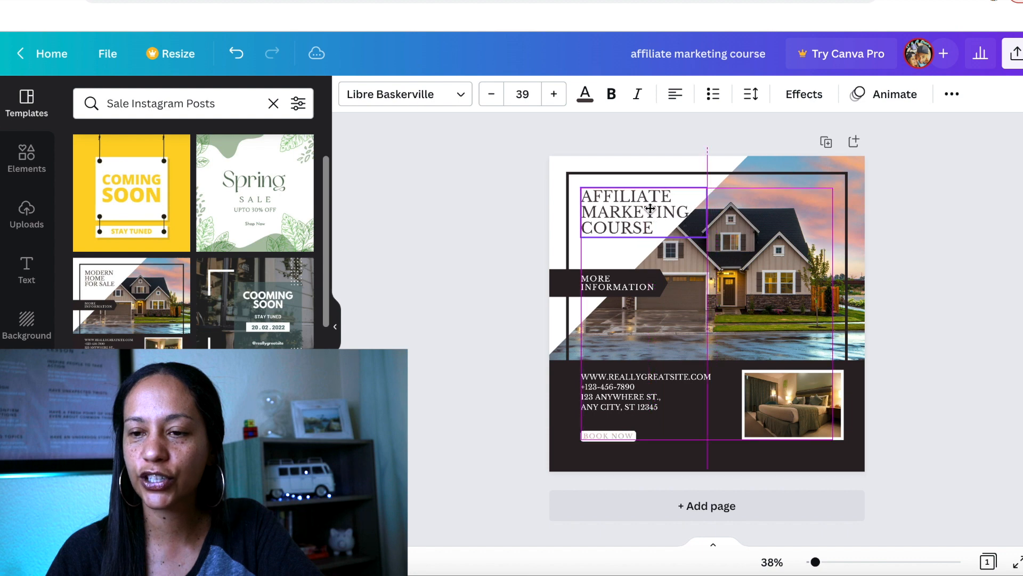
click(459, 94)
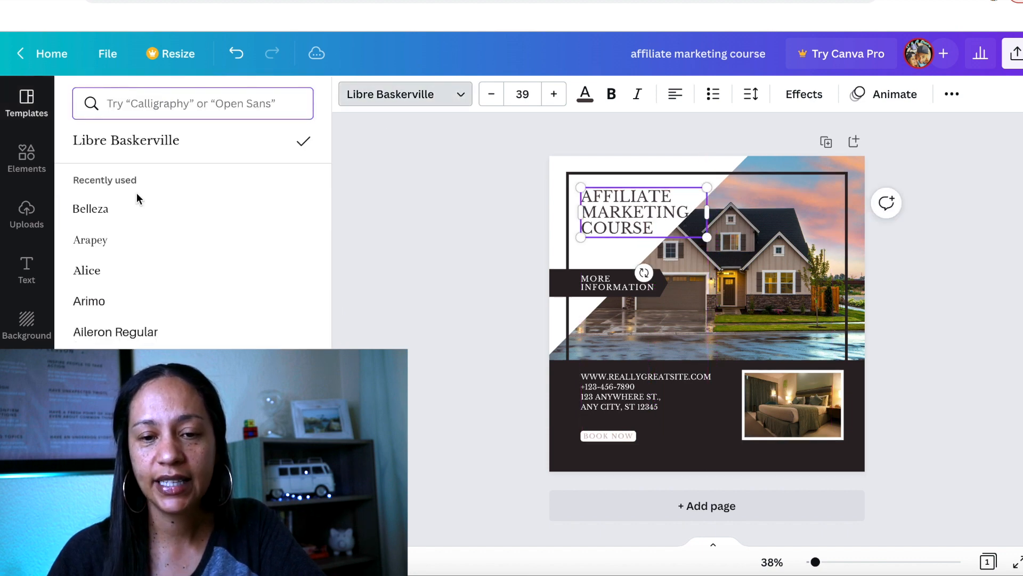
scroll(137, 200, down, 10)
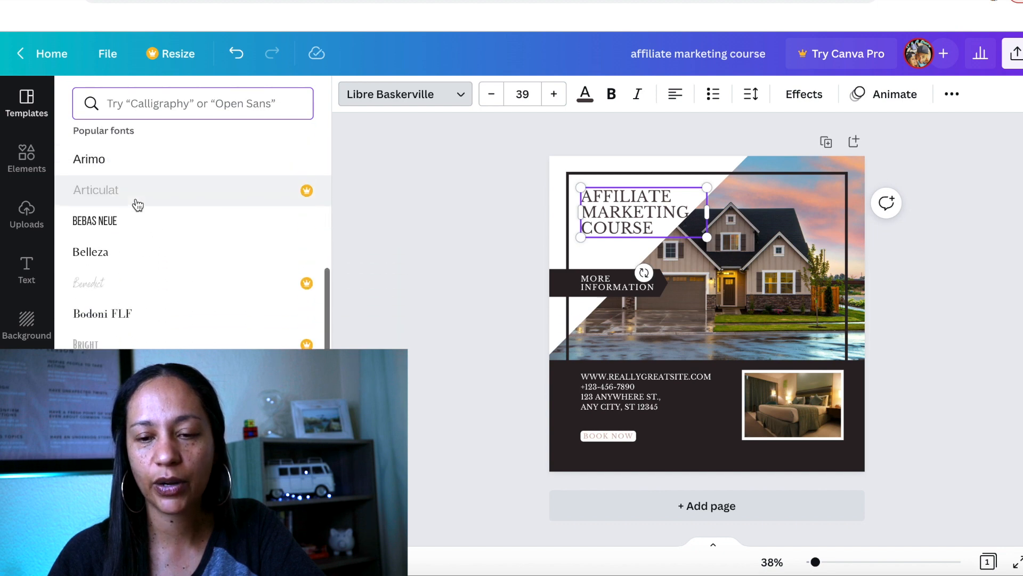
scroll(137, 204, down, 8)
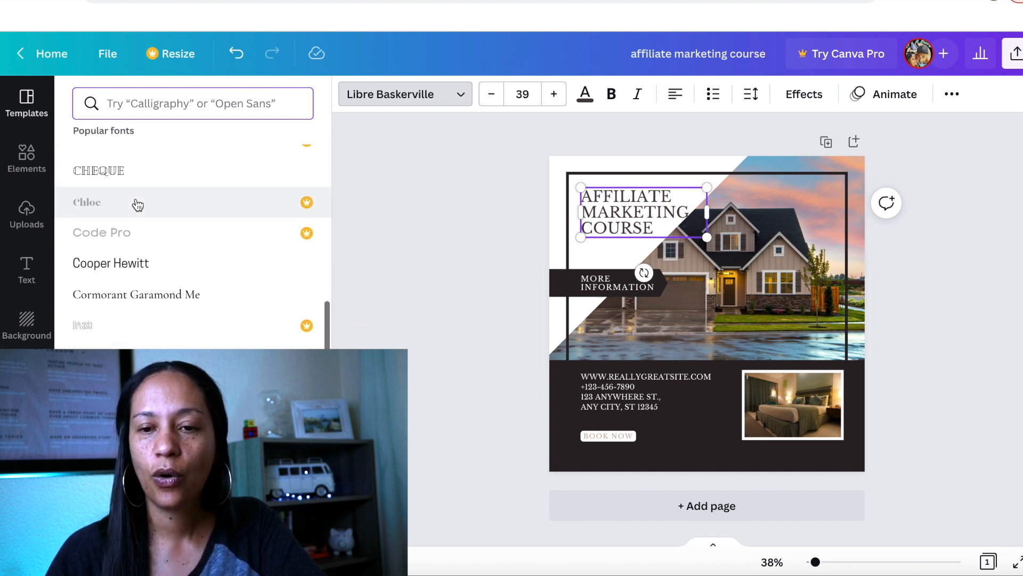
scroll(249, 287, down, 4)
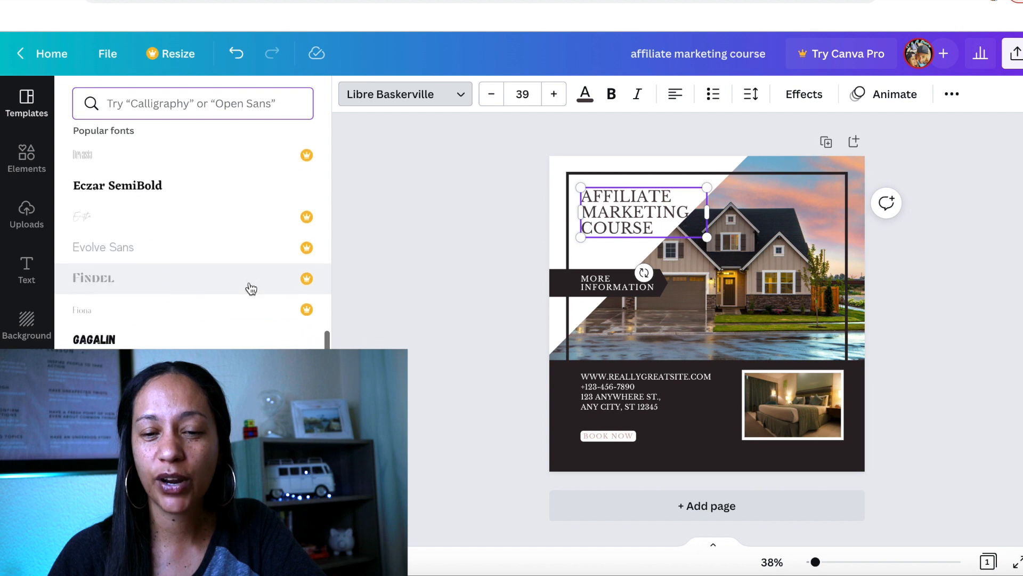
scroll(251, 289, down, 10)
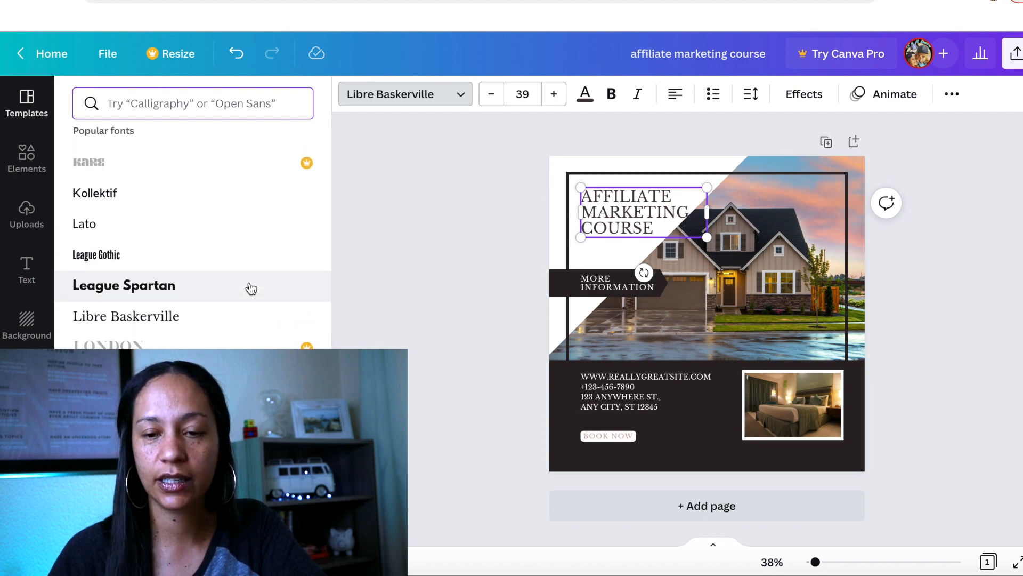
scroll(251, 288, down, 10)
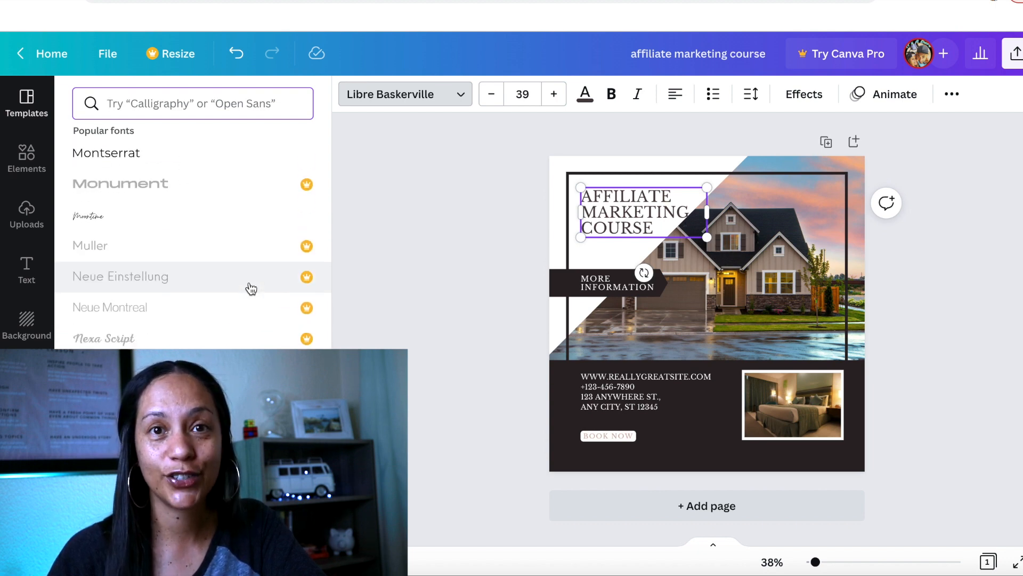
scroll(247, 288, down, 3)
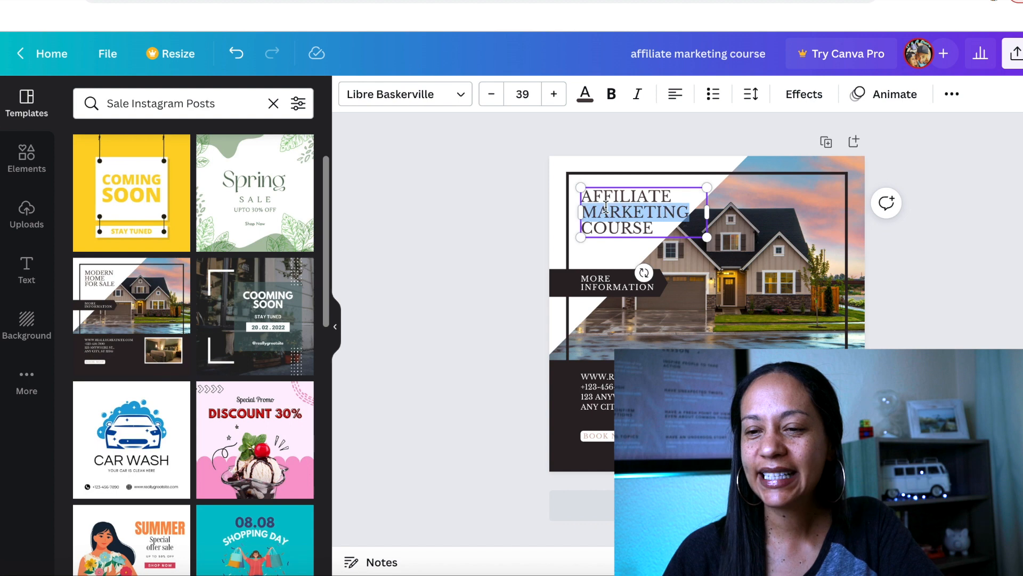
Step: Try recolouring the whole heading text teal from the default colors, and with the custom color code cfff3e
triple_click(612, 211)
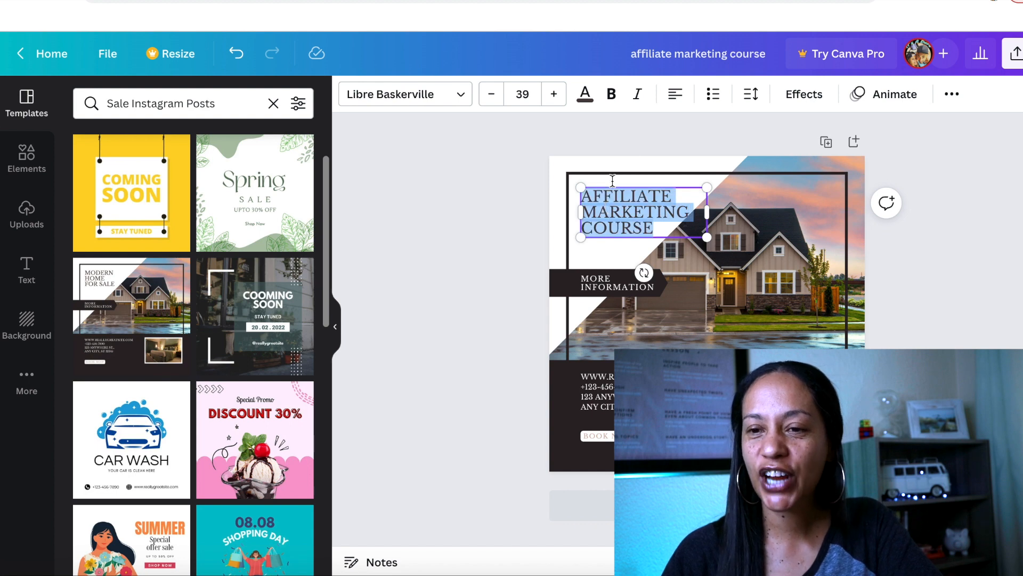
click(585, 95)
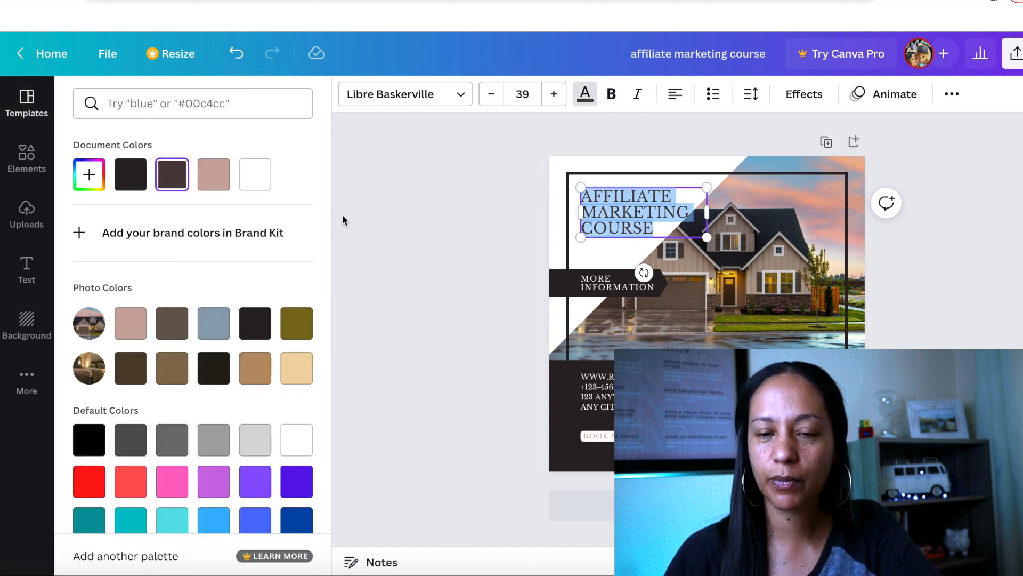
scroll(258, 365, down, 2)
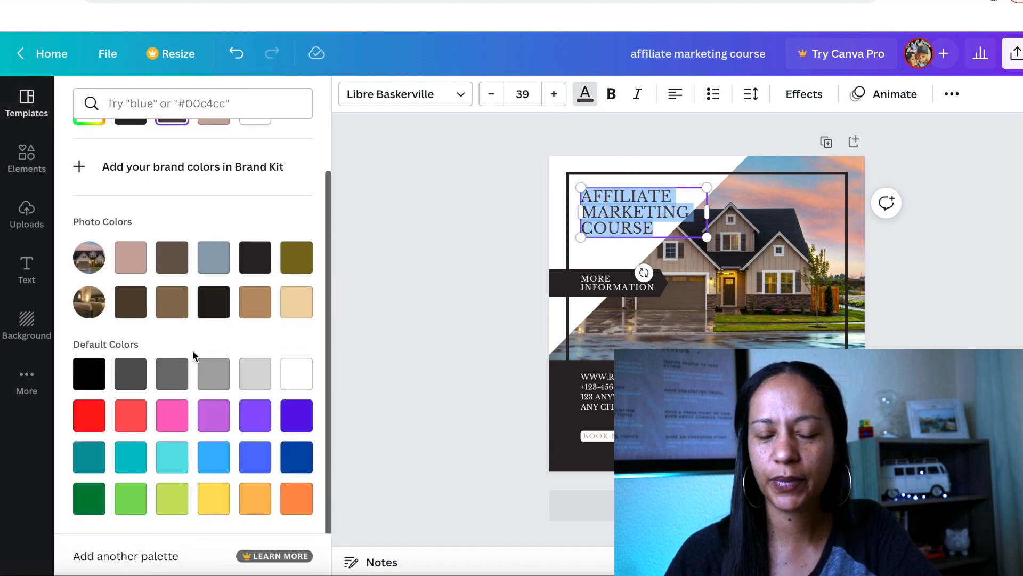
click(99, 459)
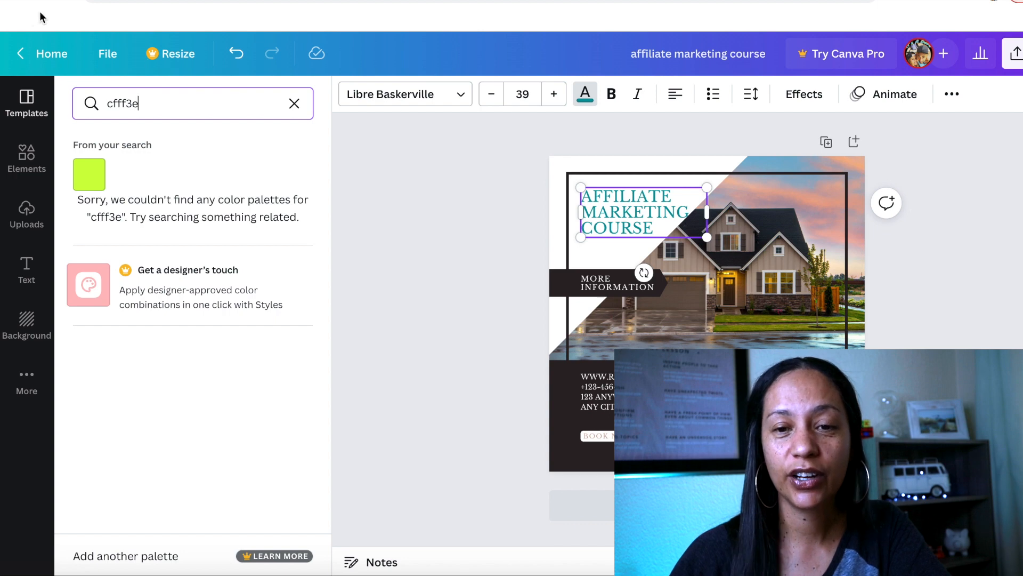
click(92, 179)
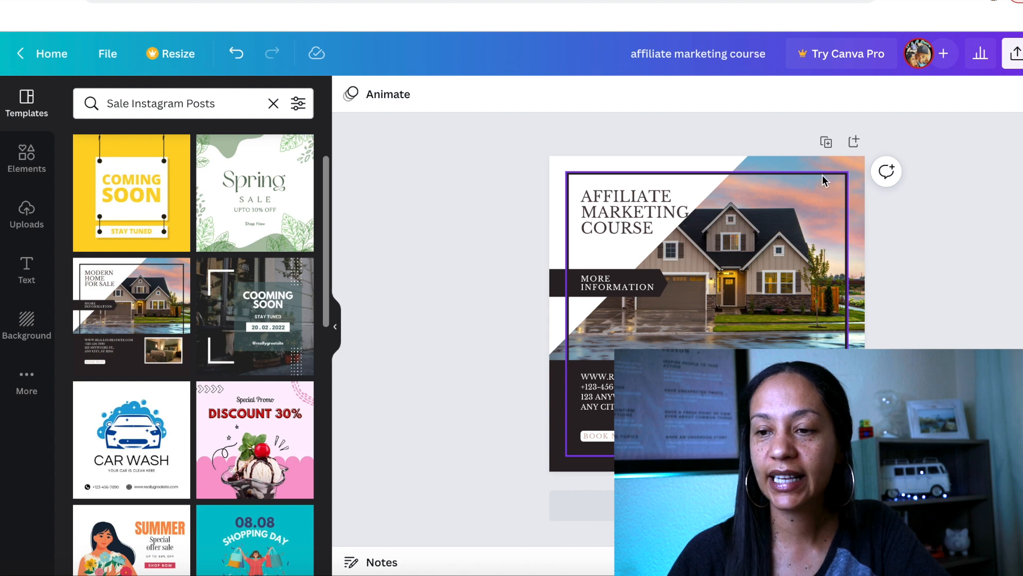
Step: Delete the house photo and the remaining graffiti-wall photo from behind the page's frame and dark shape
click(810, 162)
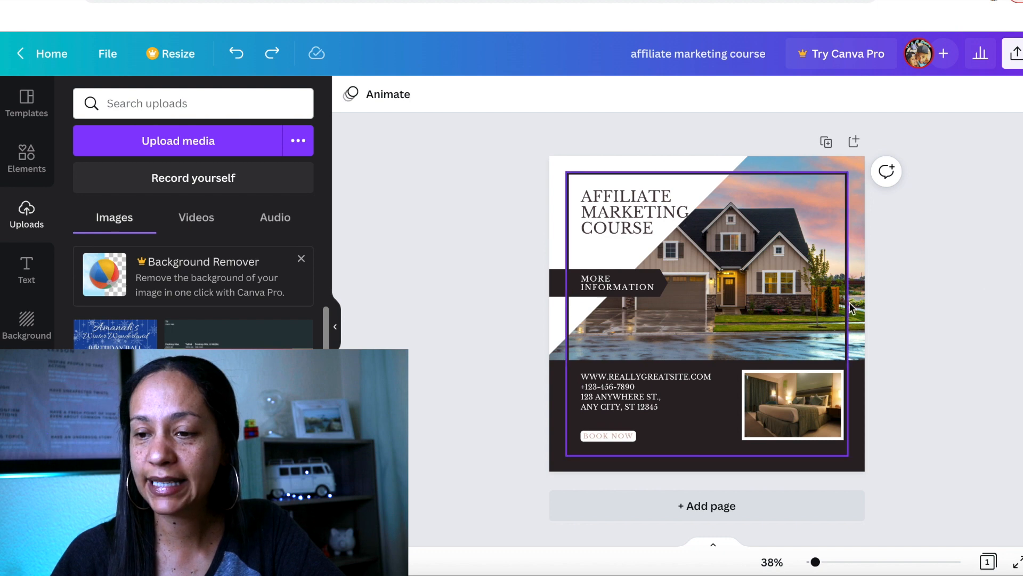
click(859, 309)
key(Delete)
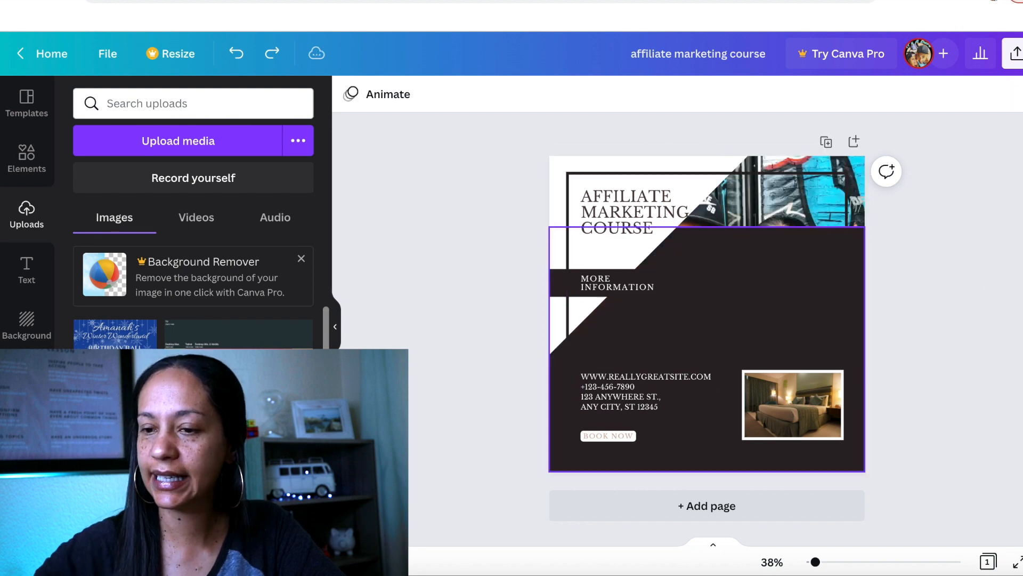
click(823, 173)
key(Delete)
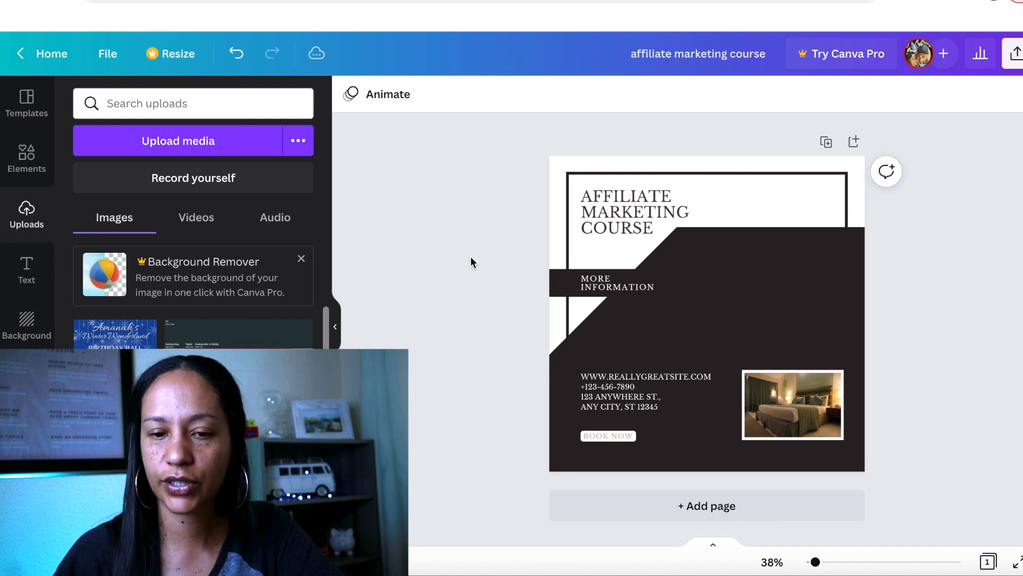
Step: Place the uploaded photo of the couple in the page's upper right area and bring it forward in front of the dark shape
drag(213, 416, 683, 190)
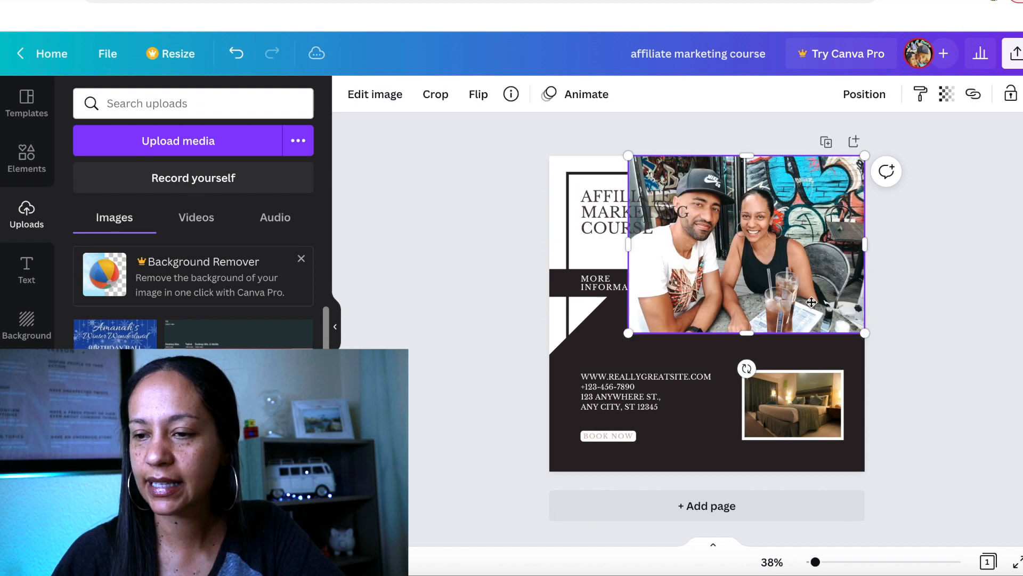
drag(812, 302, 802, 380)
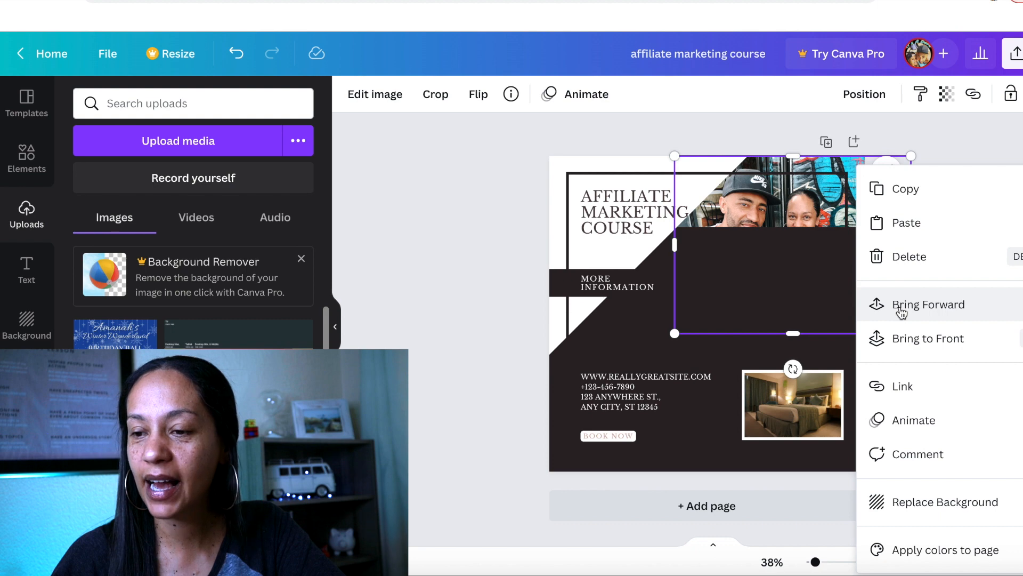
click(901, 306)
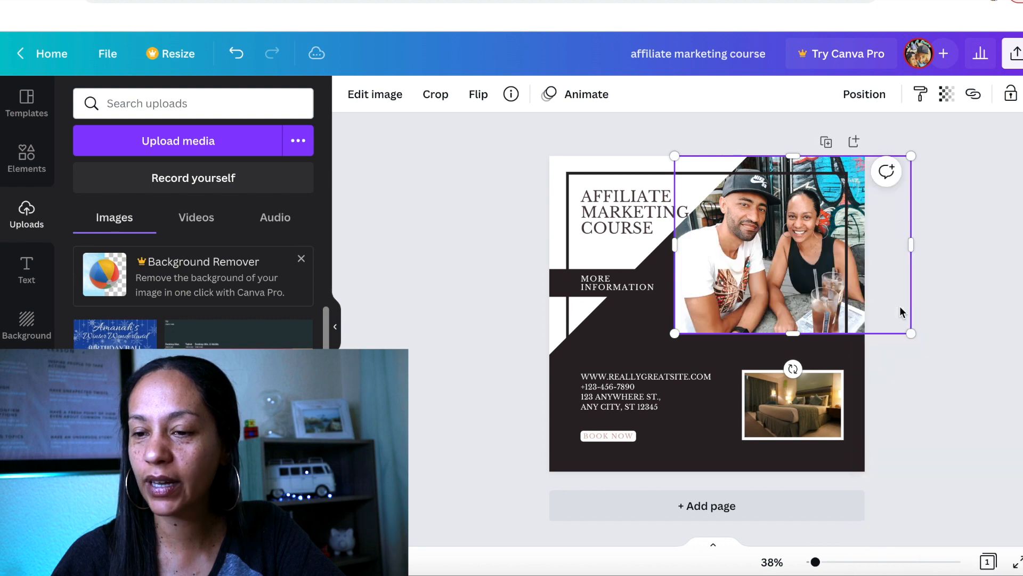
click(968, 311)
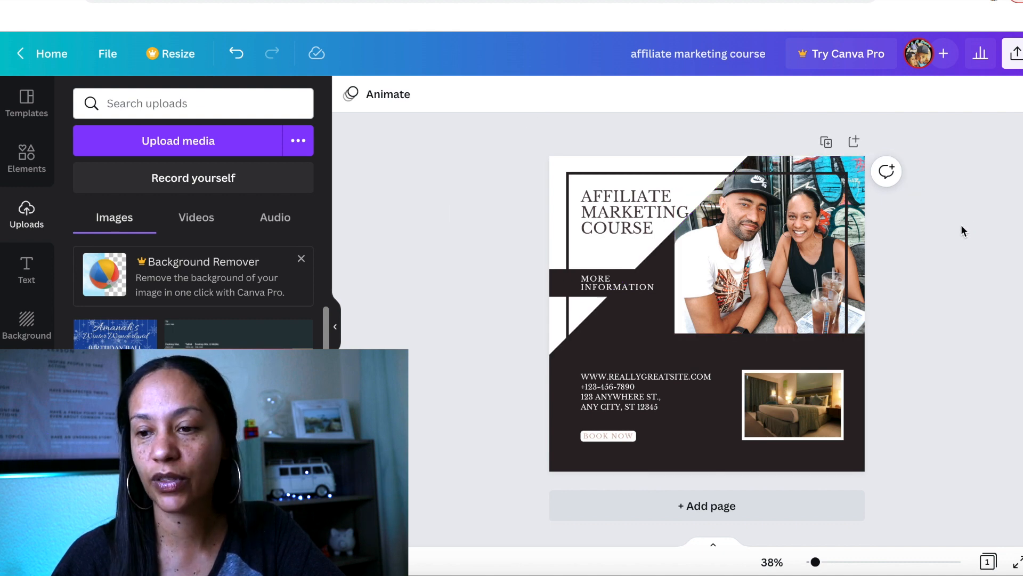
Step: Undo the couple photo's last layer and position changes and delete the photo from the page
click(715, 275)
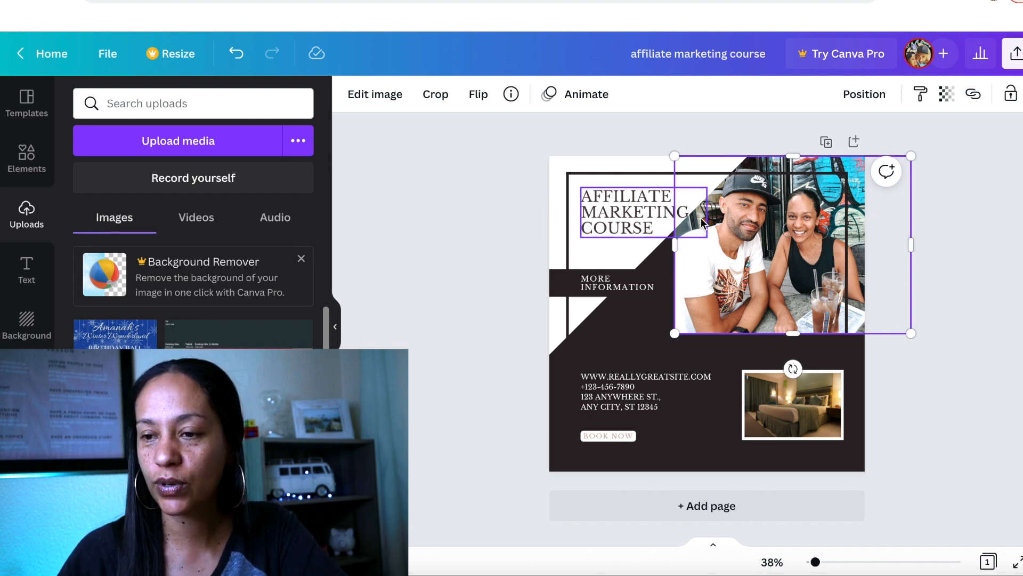
key(ctrl+z)
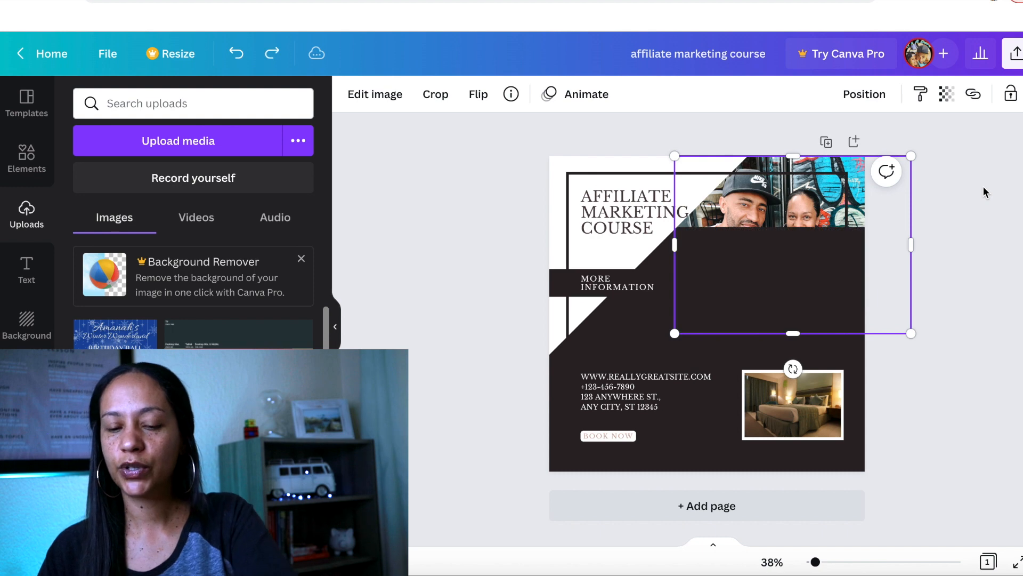
key(ctrl+z)
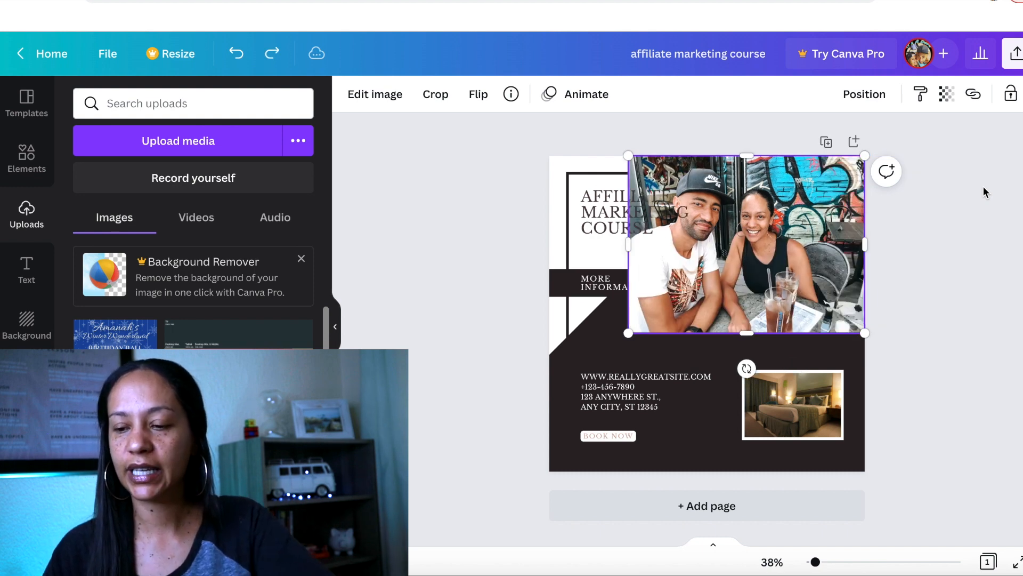
key(Delete)
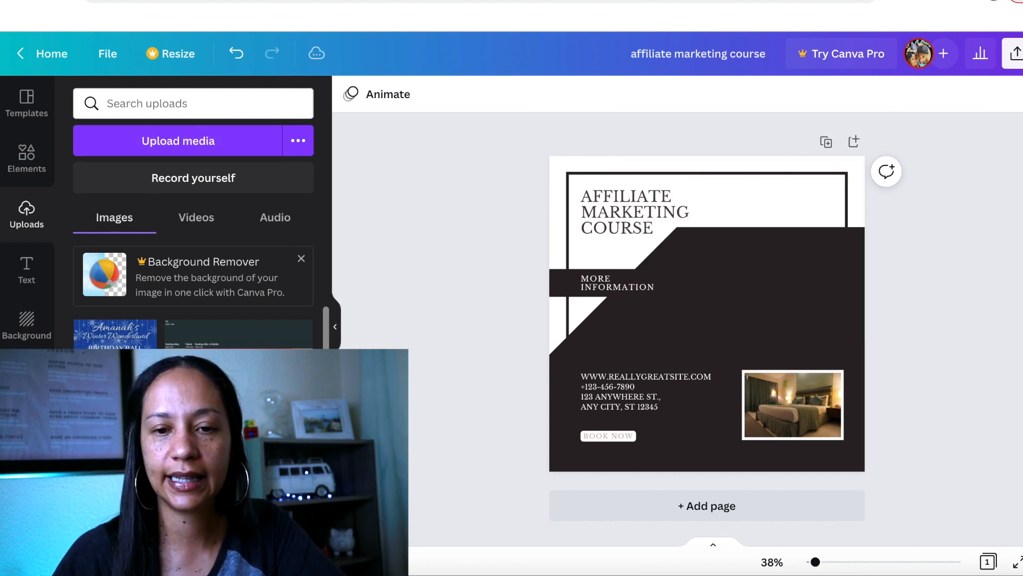
Step: Search the elements library for "course" and restrict the results to photos
click(27, 157)
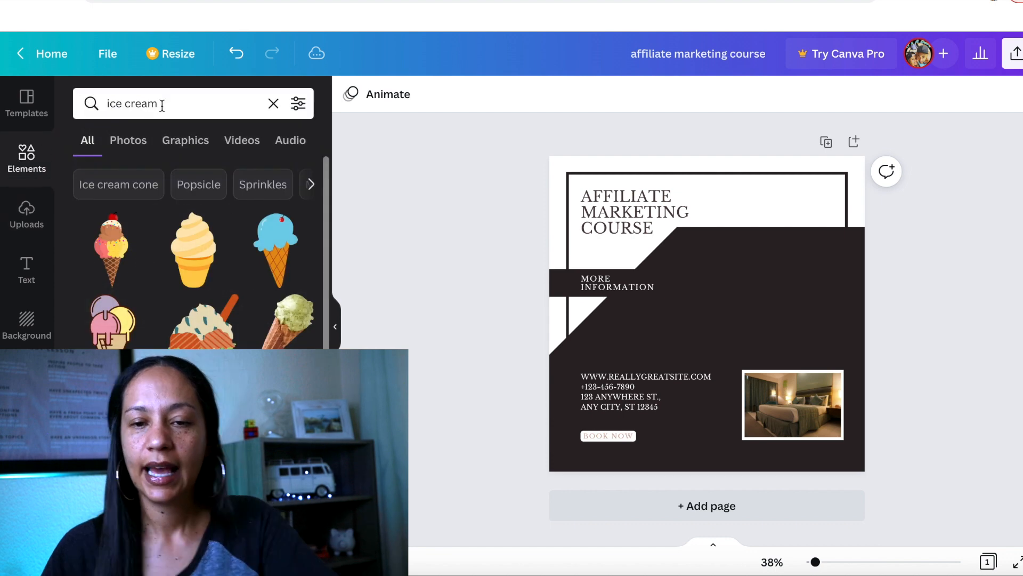
triple_click(162, 105)
text(course)
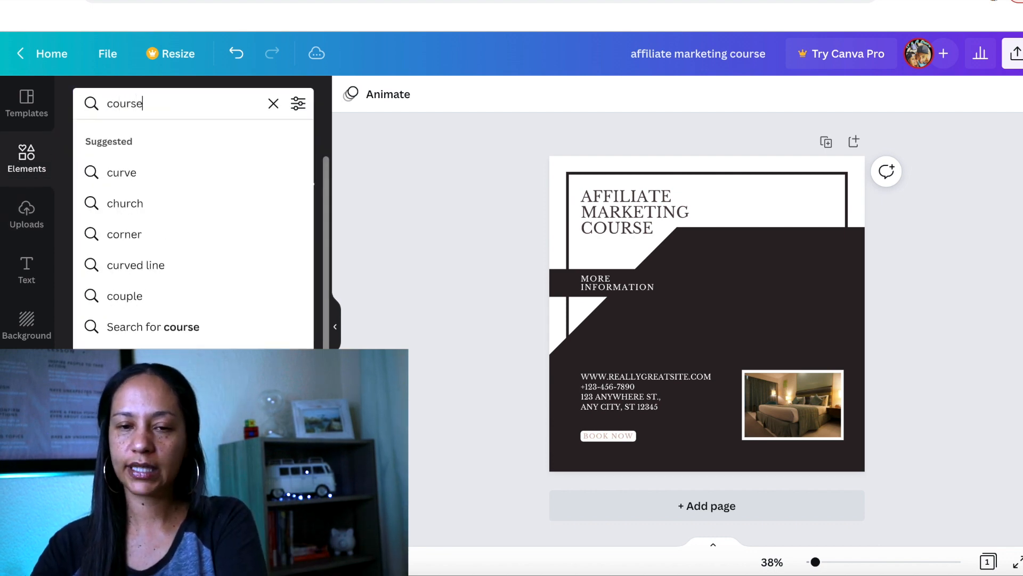
key(Return)
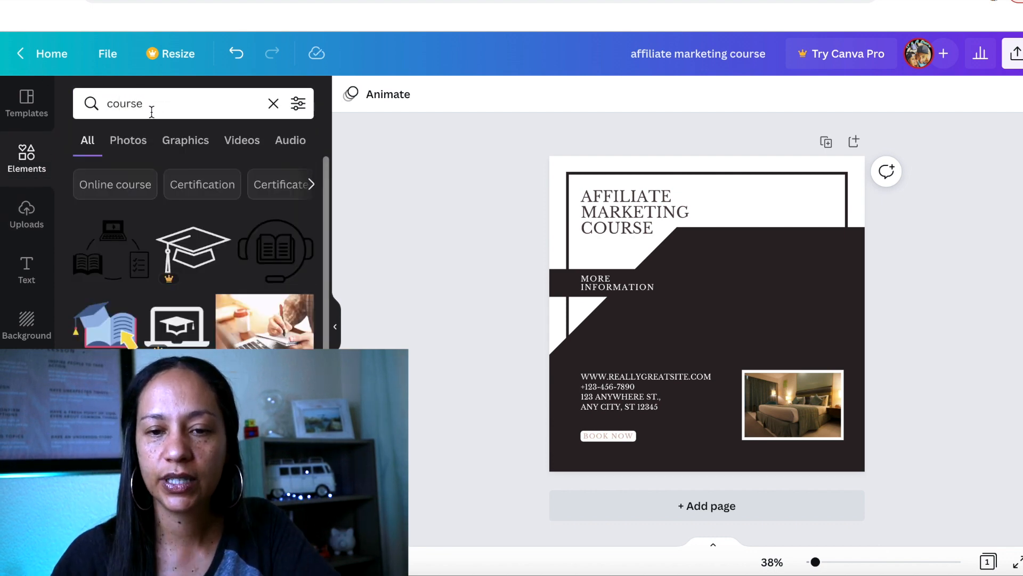
click(127, 140)
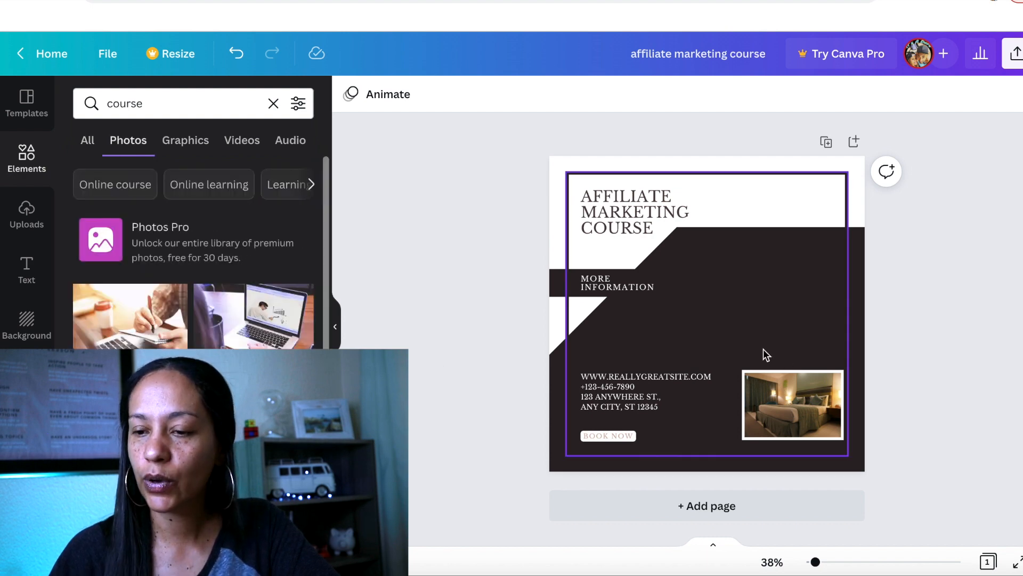
Step: Delete the bedroom photo, add the laptop photo from the "course" results to the lower part of the page and shrink it
click(793, 409)
key(Delete)
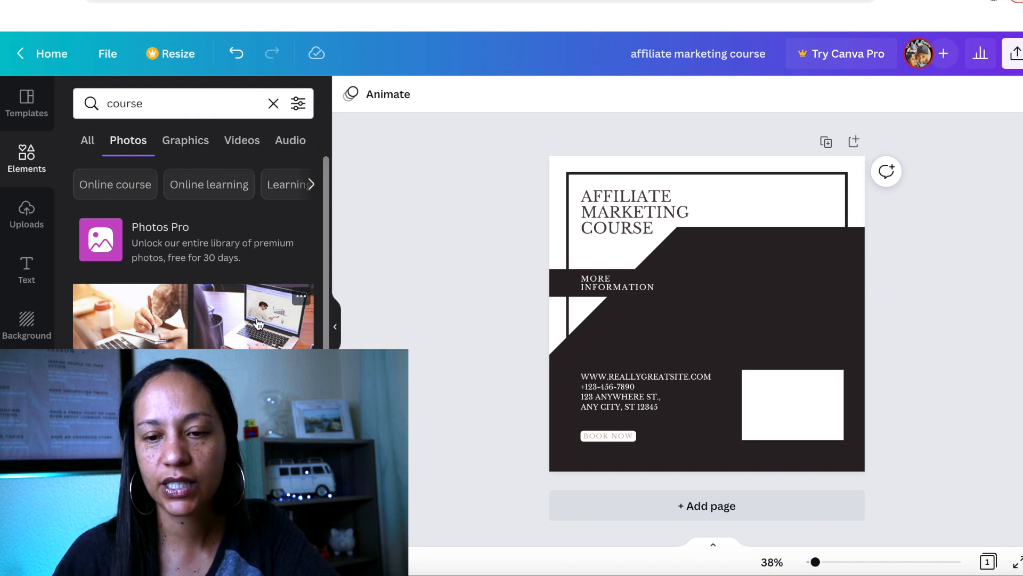
drag(258, 322, 699, 388)
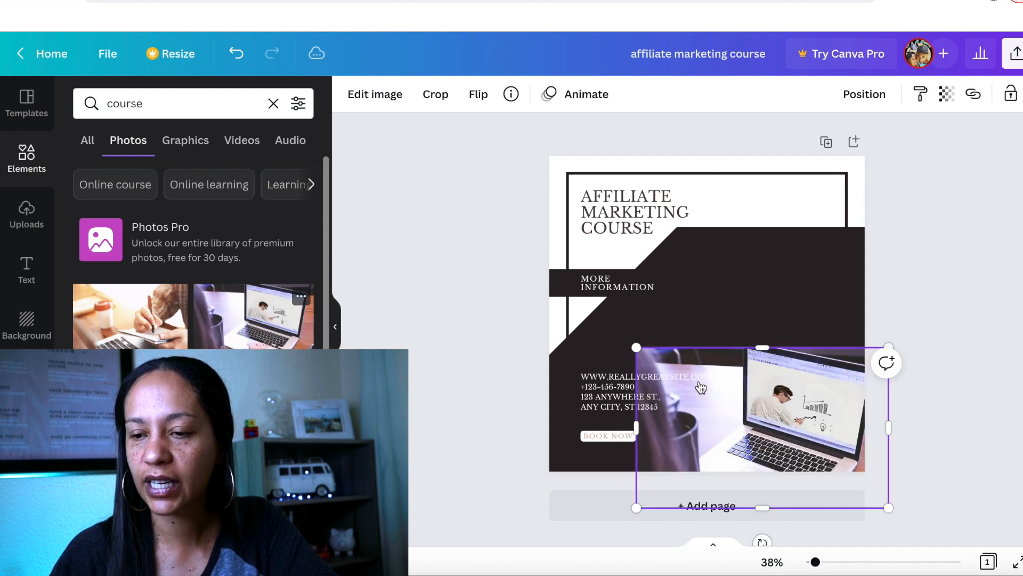
drag(636, 347, 736, 411)
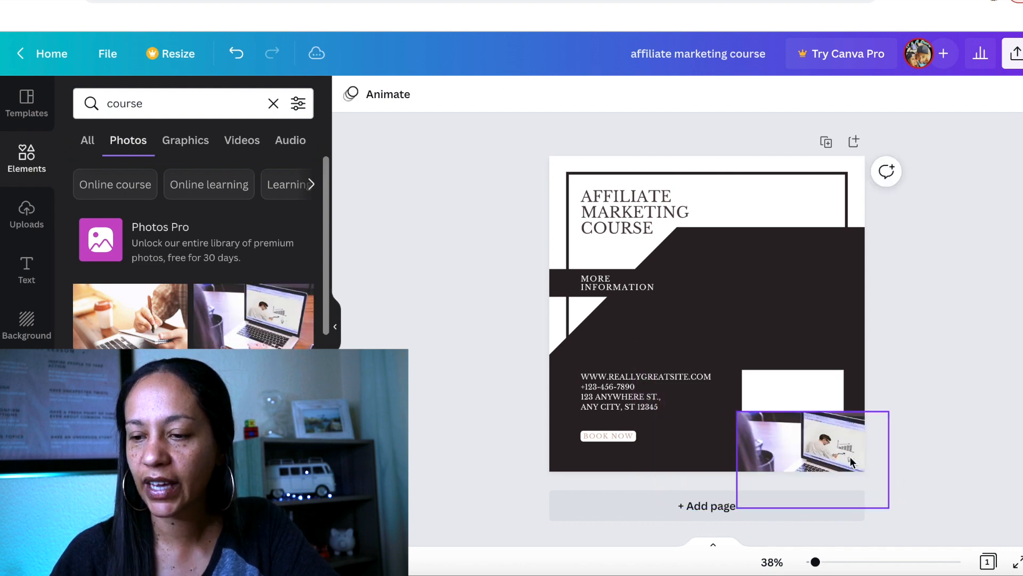
Step: Move the laptop photo into the page's lower right corner and delete the white frame left from the bedroom photo
drag(837, 446, 800, 441)
click(822, 416)
key(Delete)
click(961, 342)
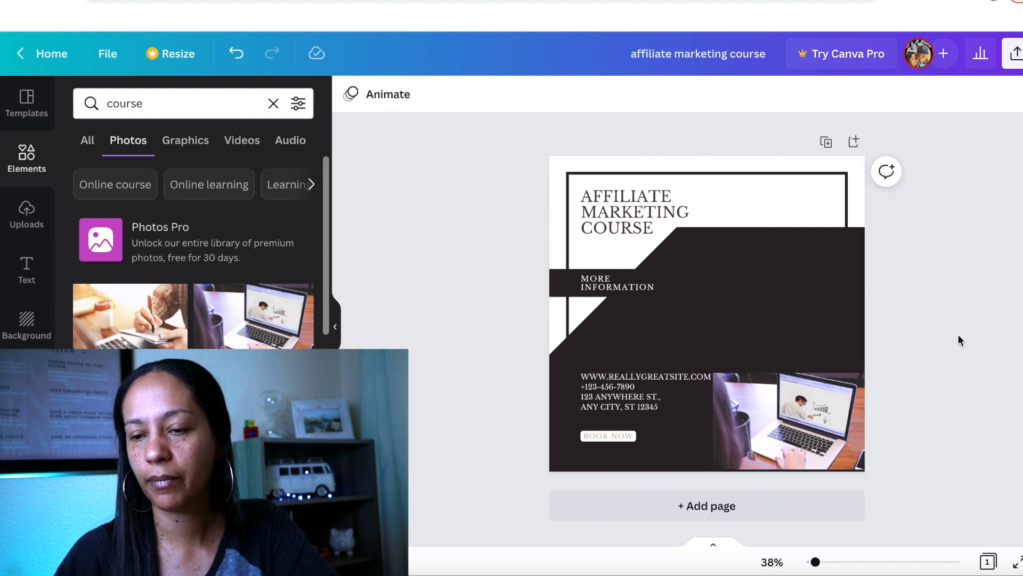
Step: Select the website line in the contact details text for editing and deselect it again
click(622, 375)
double_click(620, 377)
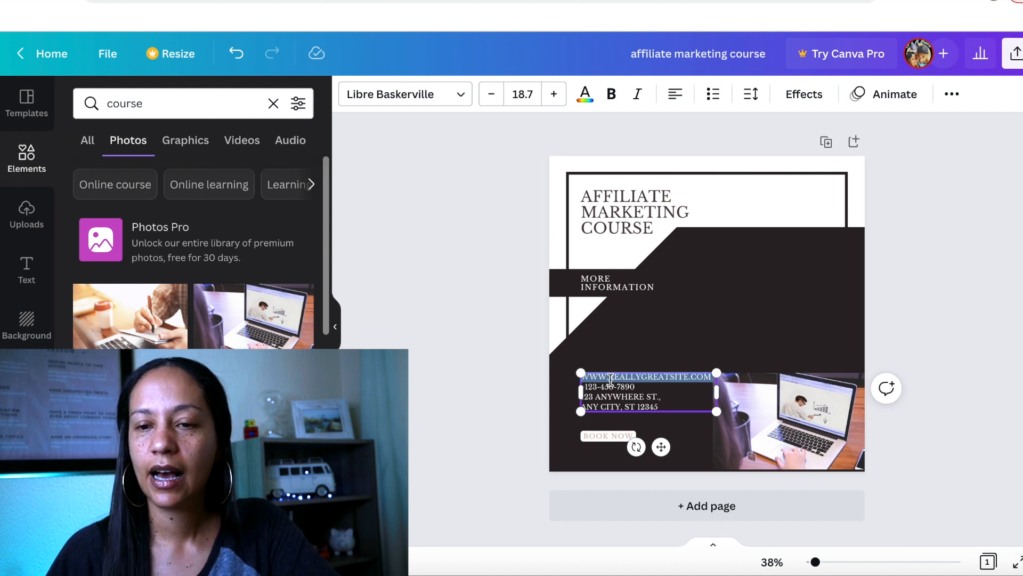
click(421, 299)
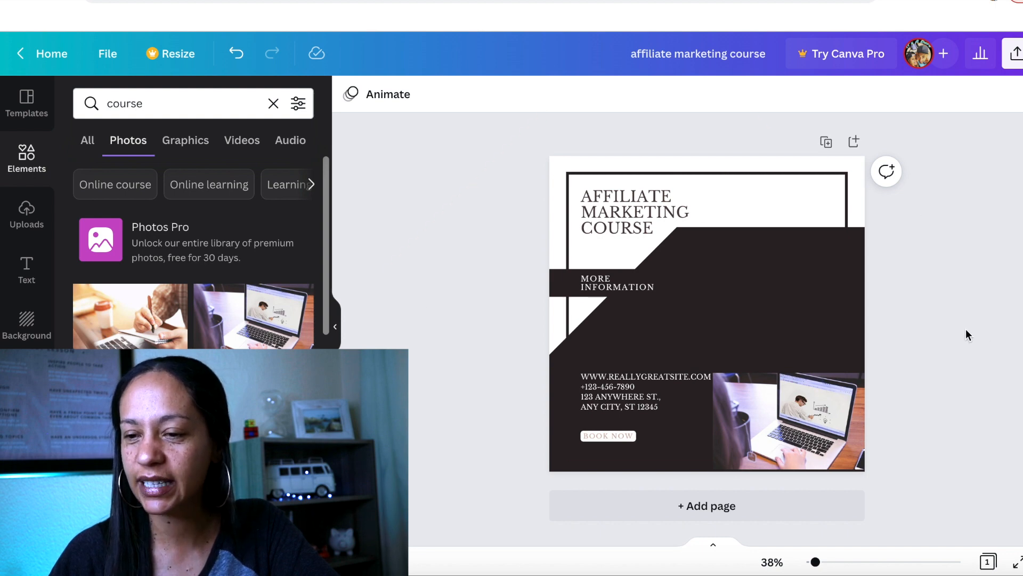
Step: Add the laptop, book and checklist graphic from the "course" graphics results to the large dark shape and recolor it white
click(186, 140)
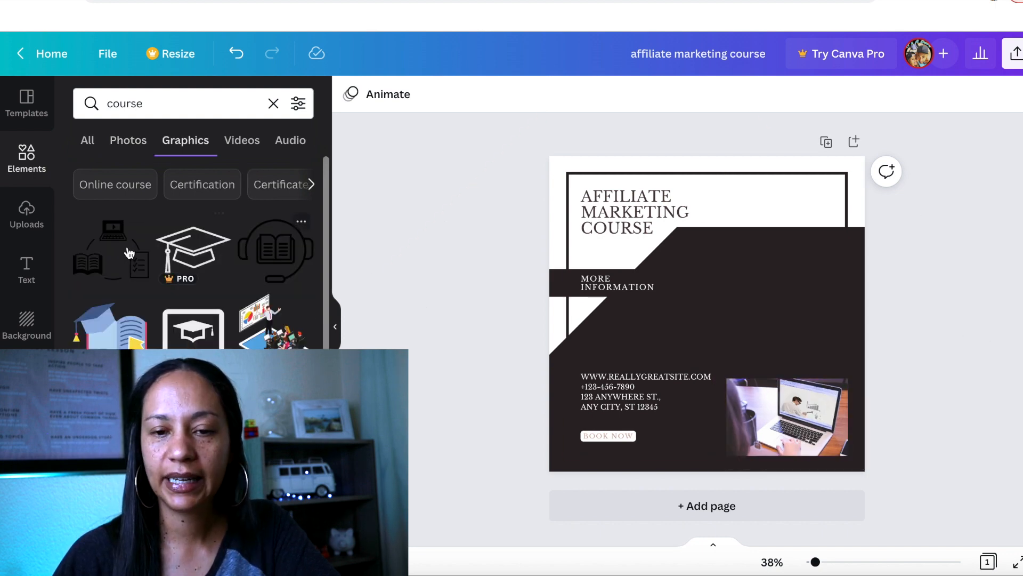
click(116, 252)
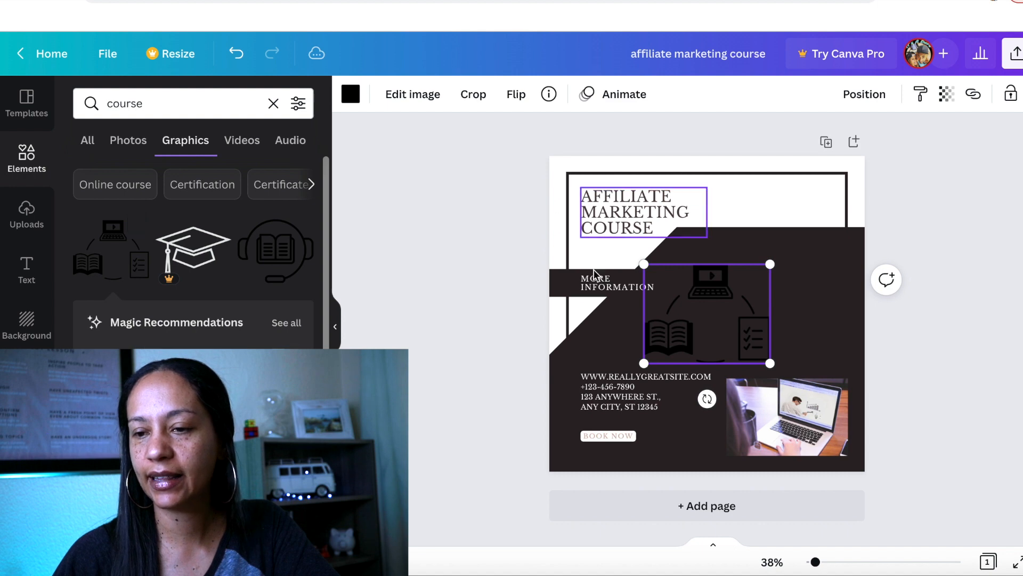
drag(710, 311, 762, 287)
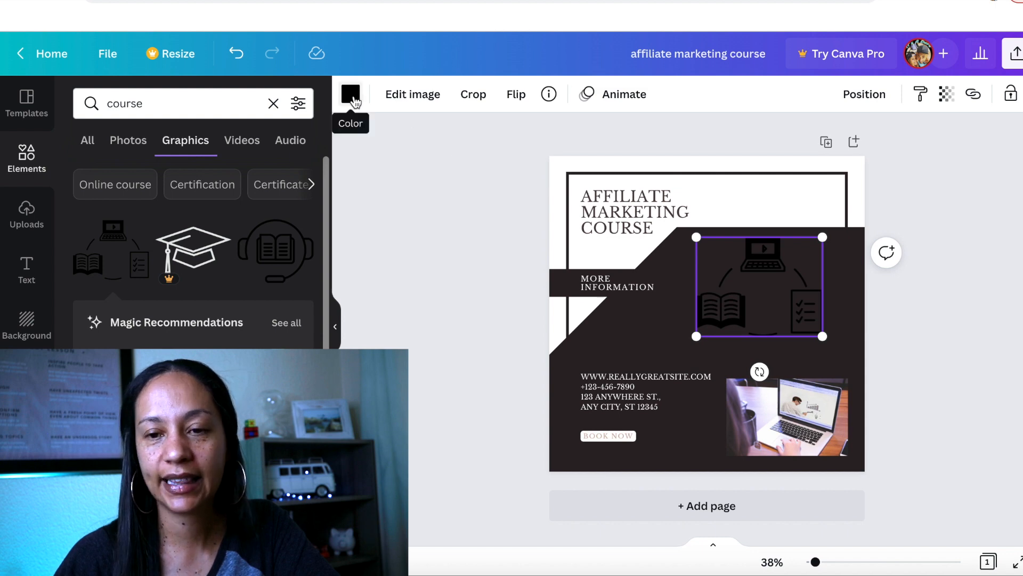
click(351, 96)
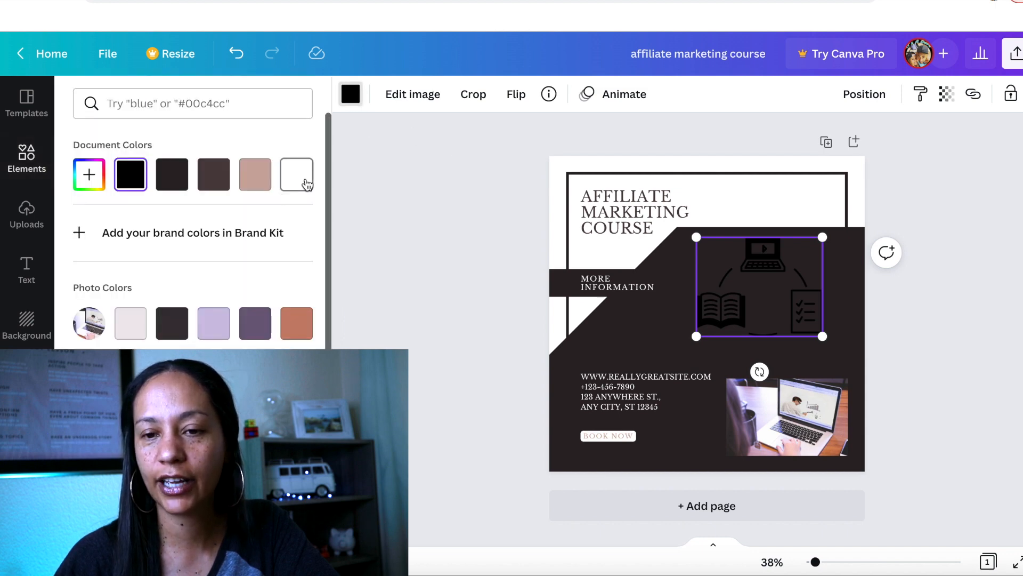
click(305, 181)
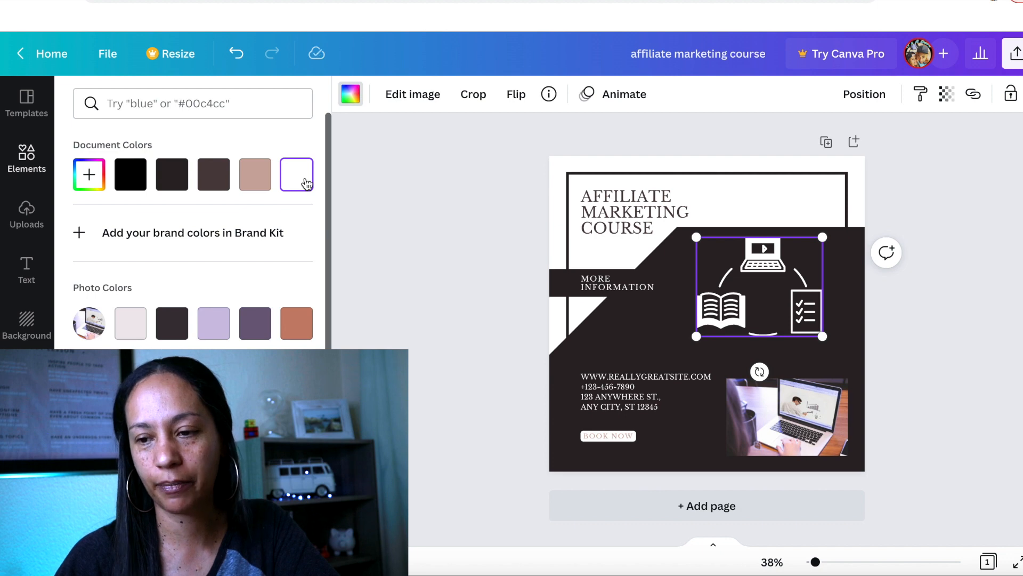
Step: Recolor the page background lavender, the shape behind the title pink and the large lower shape terracotta
click(761, 170)
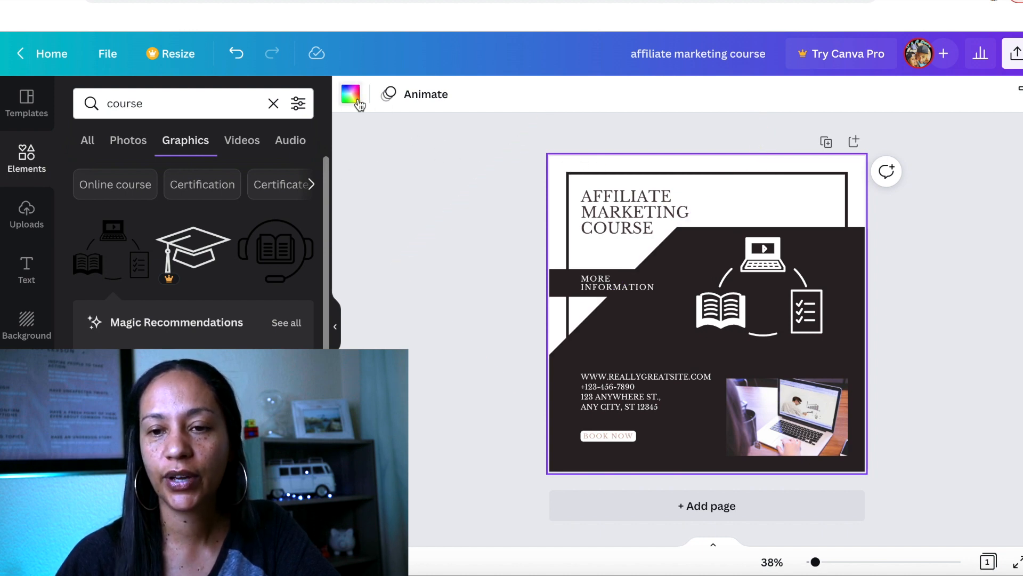
click(350, 96)
click(219, 329)
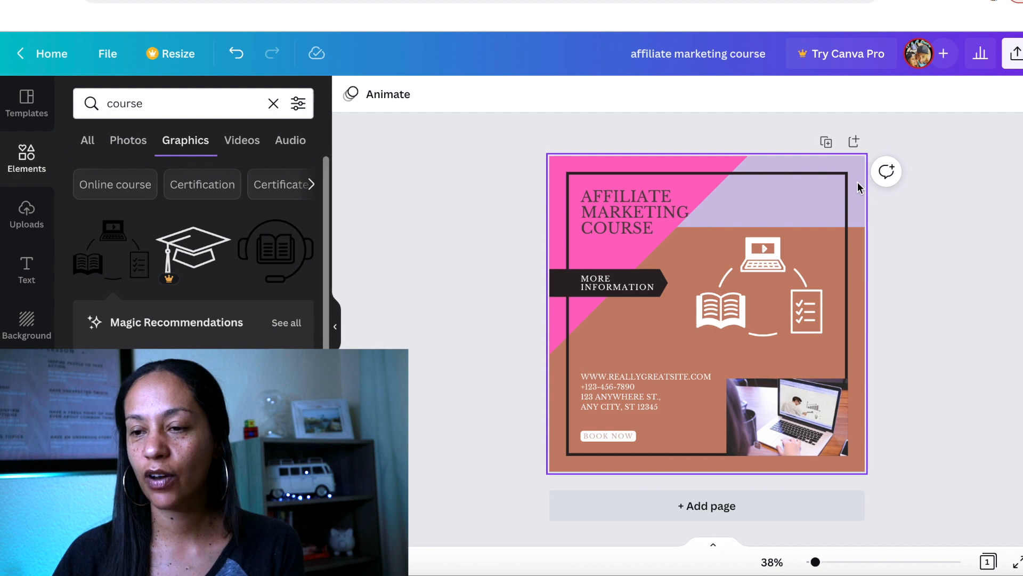
click(859, 187)
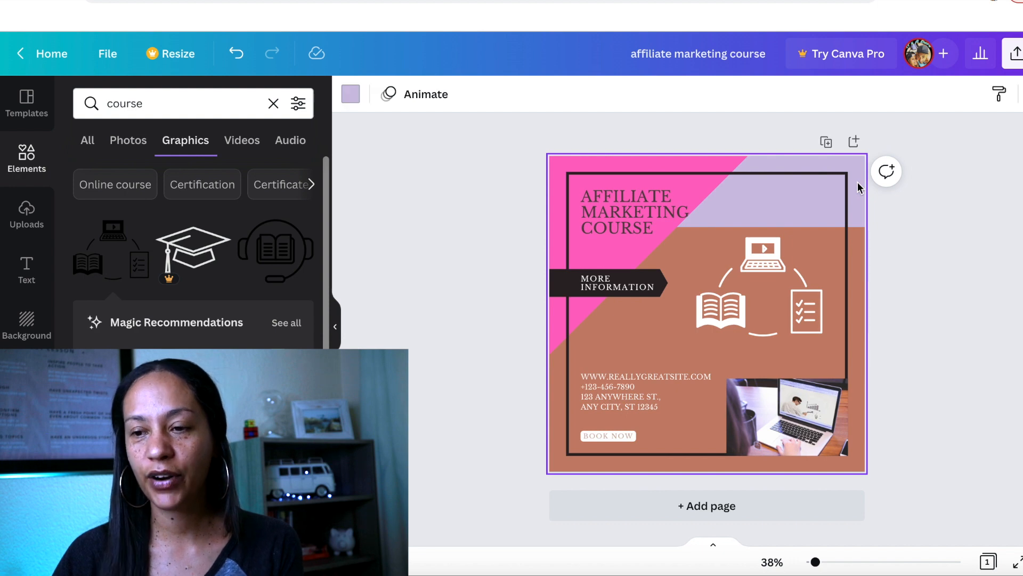
click(603, 228)
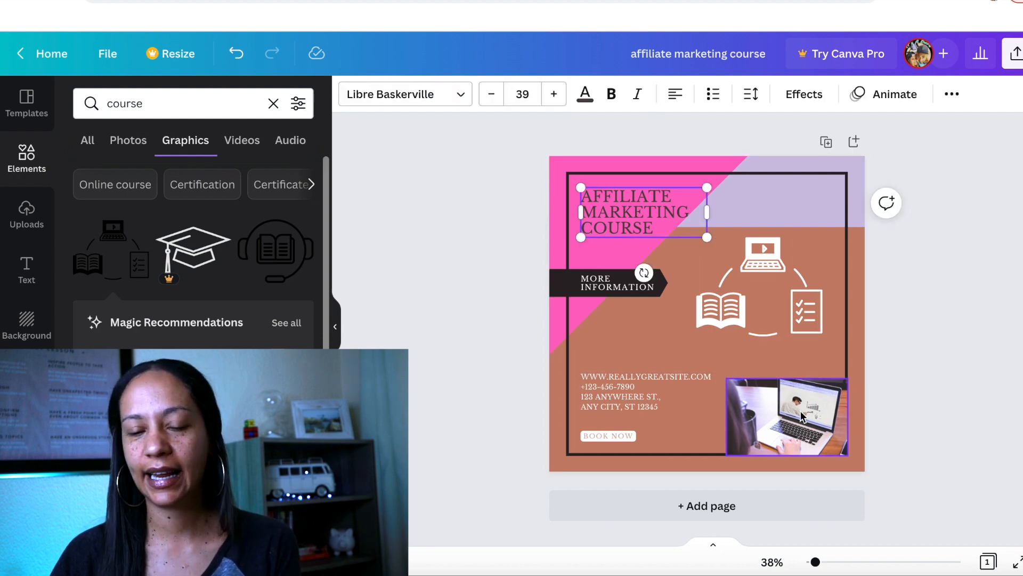
click(918, 315)
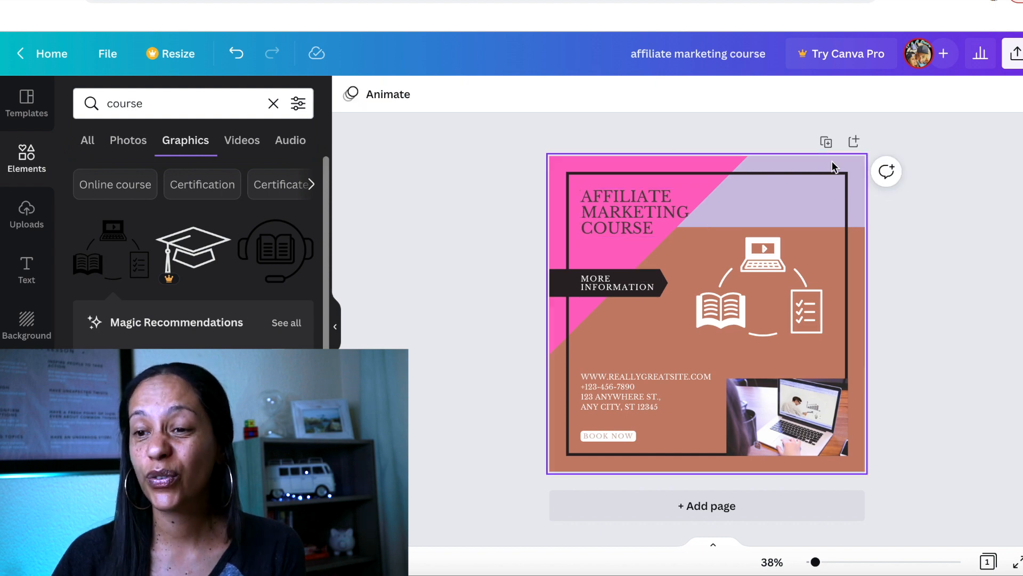
Step: Search the background library for "green" and apply the green grass texture as the page background
click(848, 172)
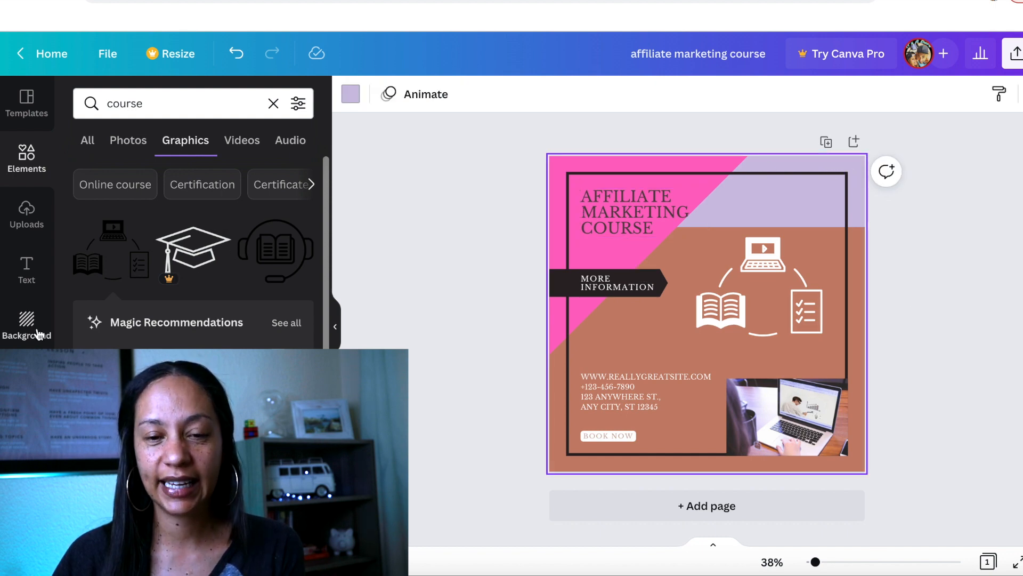
click(34, 332)
scroll(151, 299, down, 5)
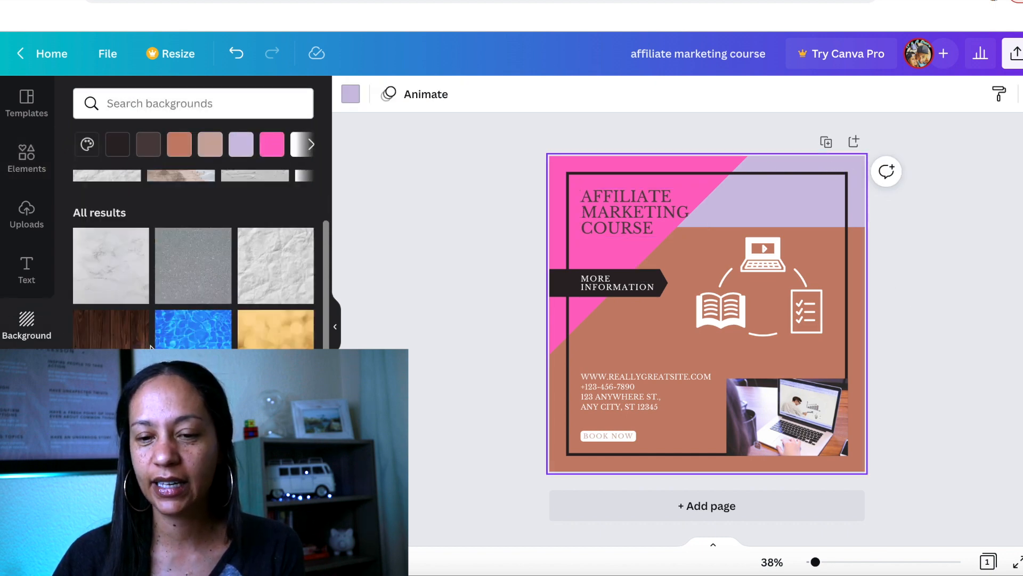
click(235, 105)
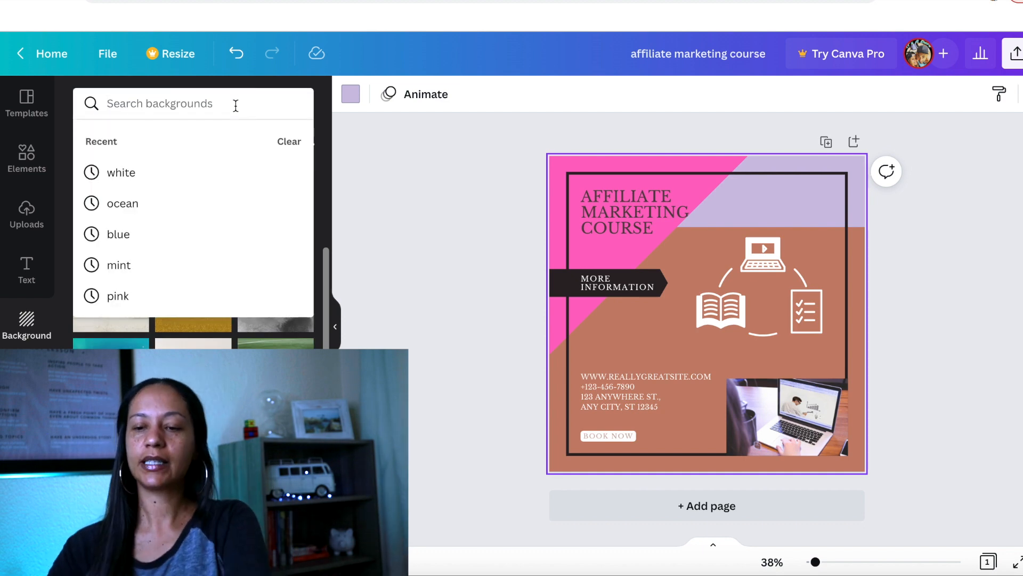
text(green)
key(Return)
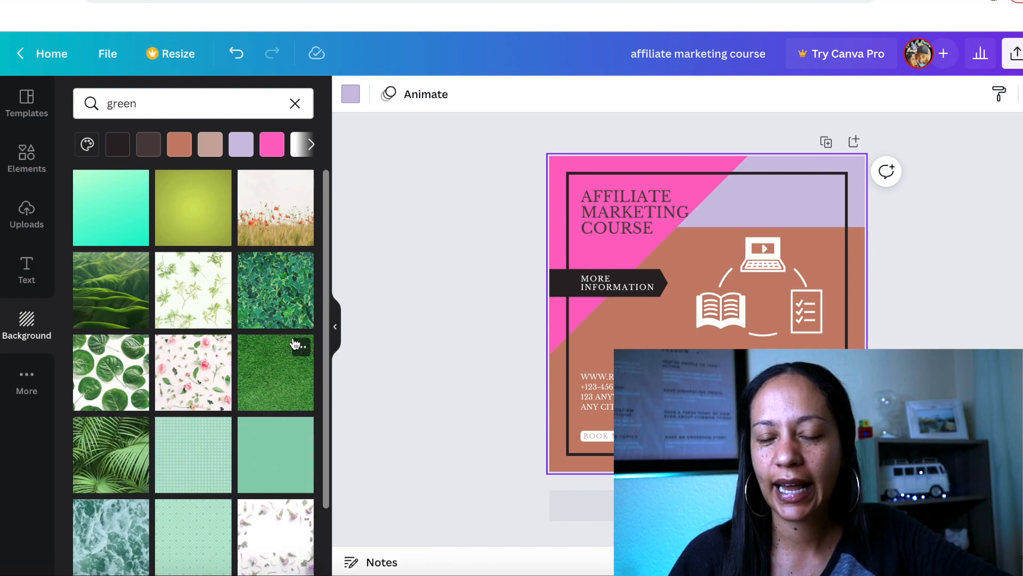
click(286, 367)
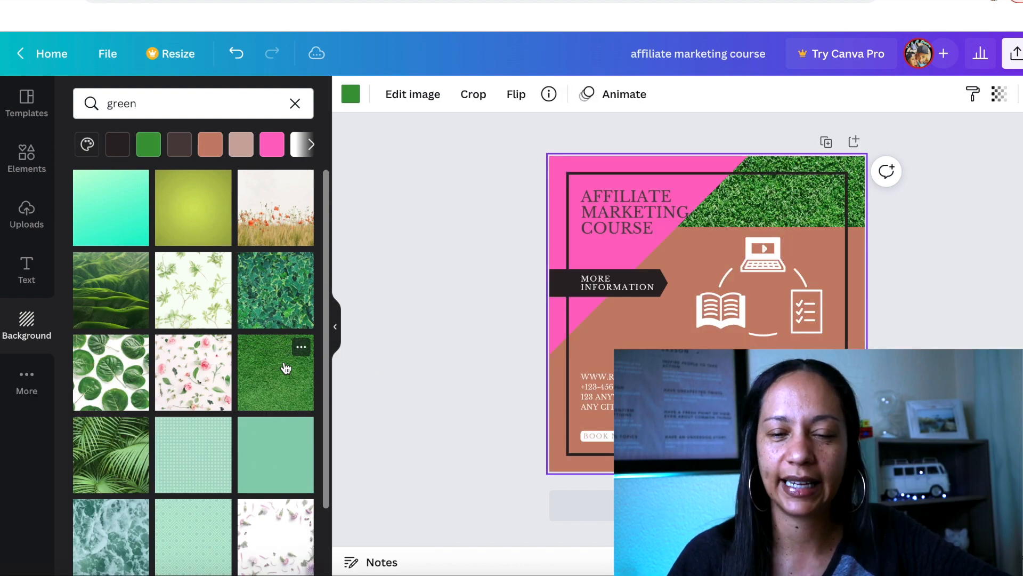
Step: Replace the "course" elements search with a search for "border" graphics
click(27, 157)
double_click(181, 103)
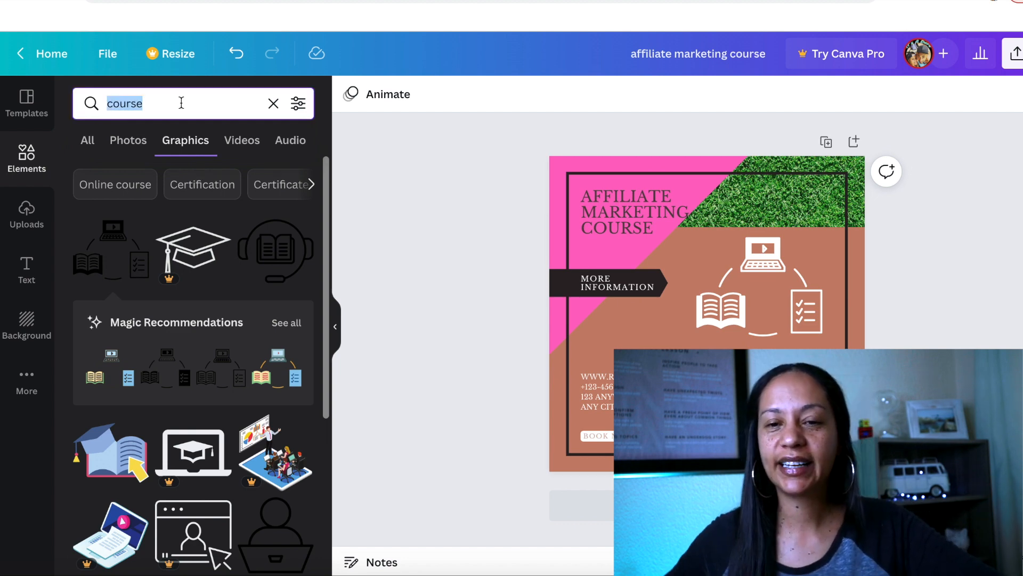
text(bor)
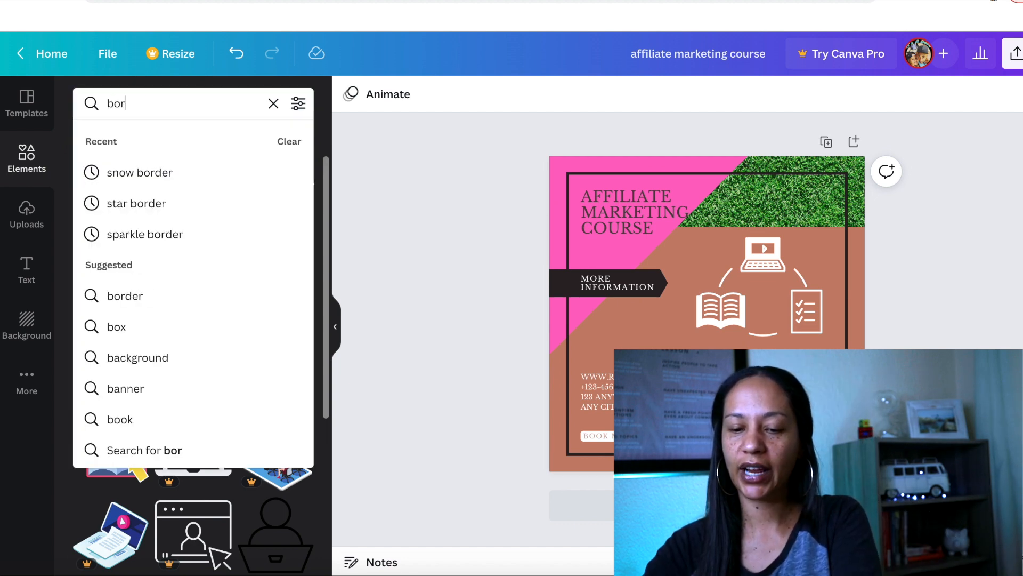
text(der)
key(Return)
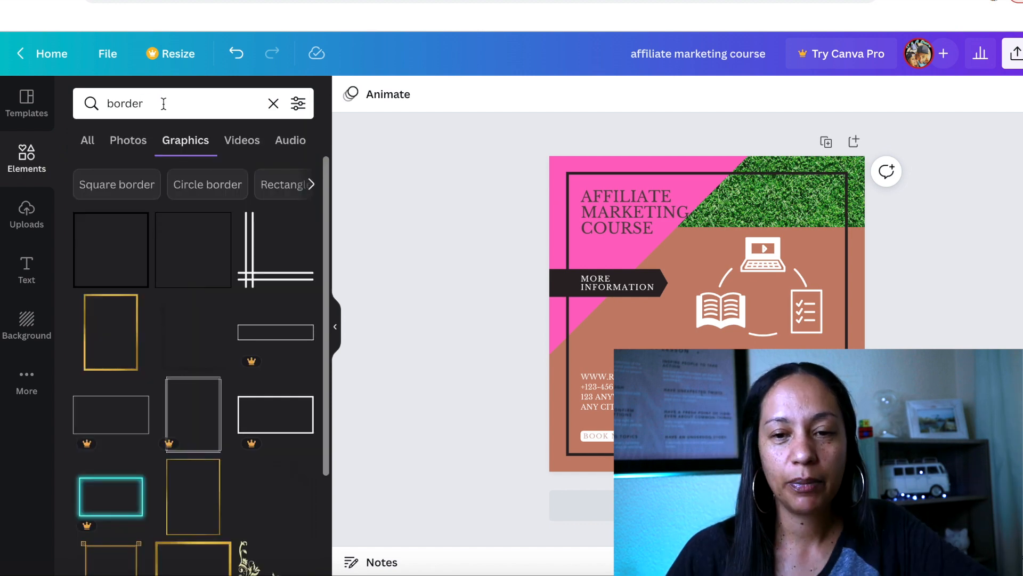
Step: Add the double-line corner border graphic to the page and move it into the lower left corner
click(248, 265)
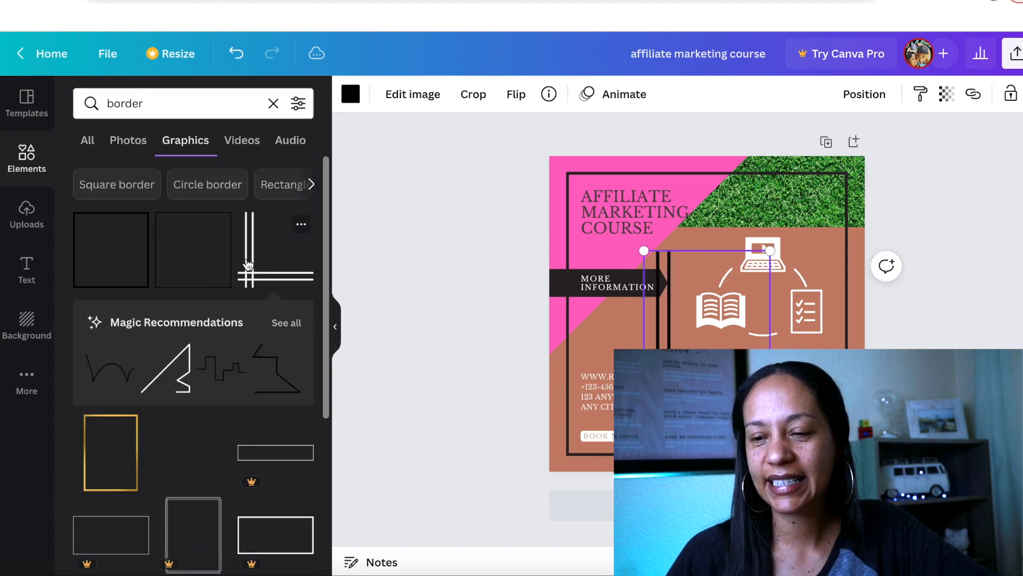
click(750, 175)
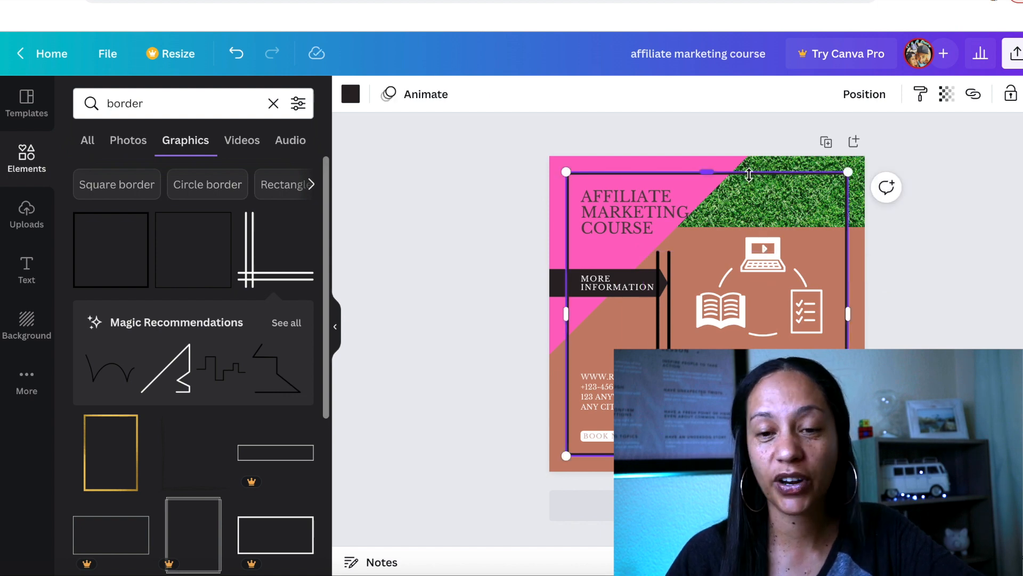
click(663, 334)
drag(663, 334, 555, 440)
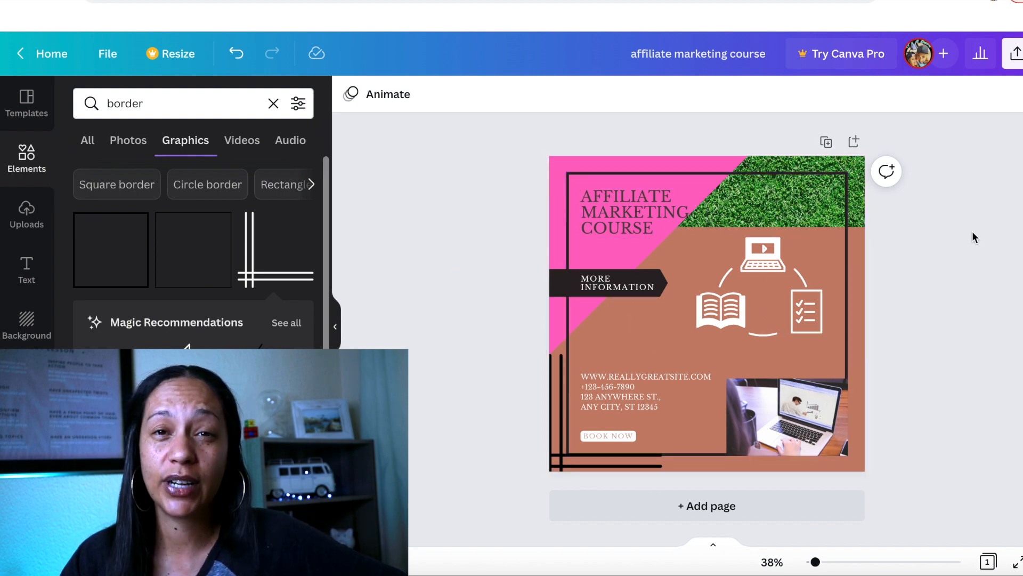
Step: Open the design's download settings and review the file type options, keeping PNG selected
click(1016, 54)
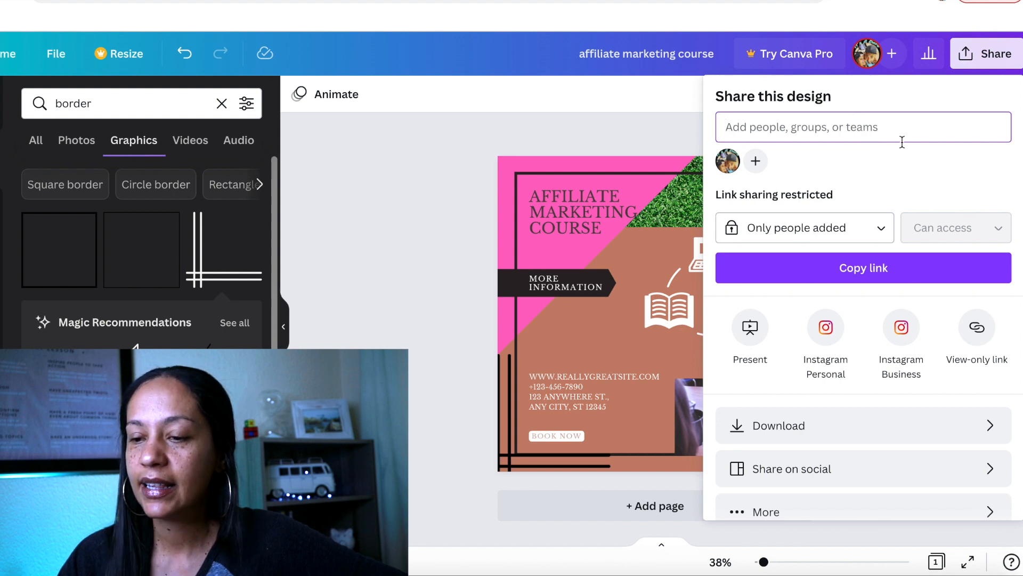
scroll(933, 166, down, 1)
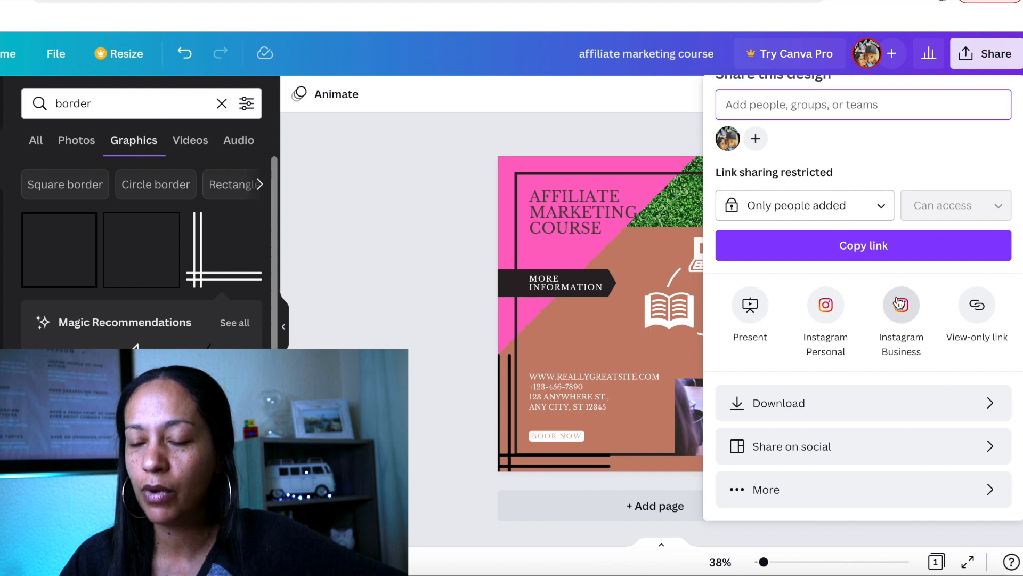
click(953, 402)
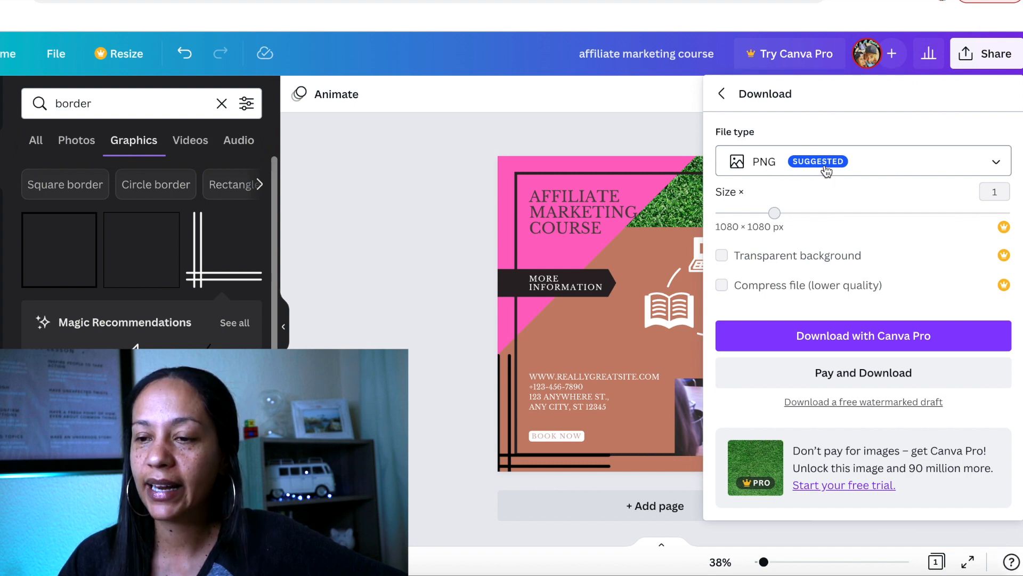
click(902, 166)
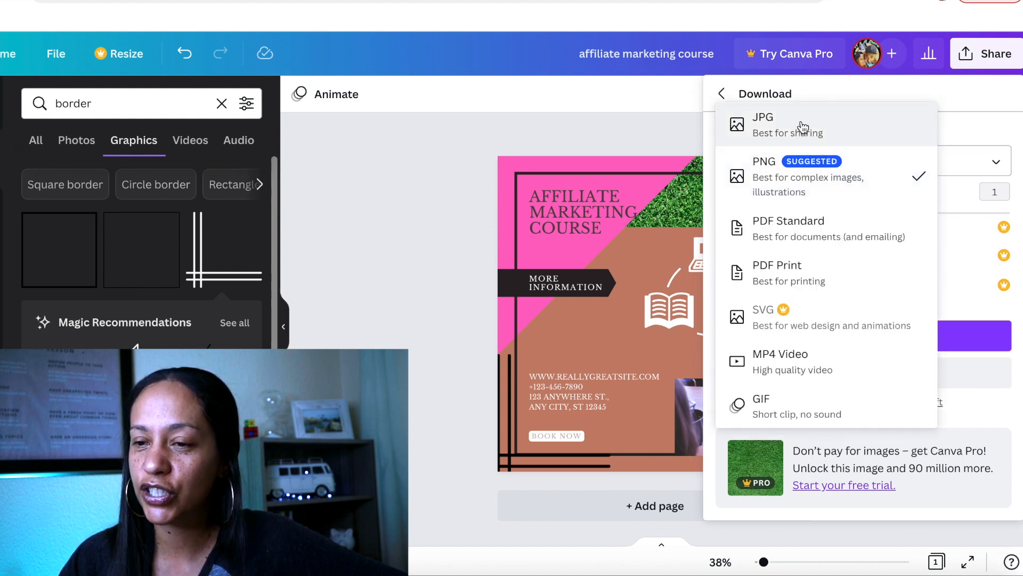
click(803, 175)
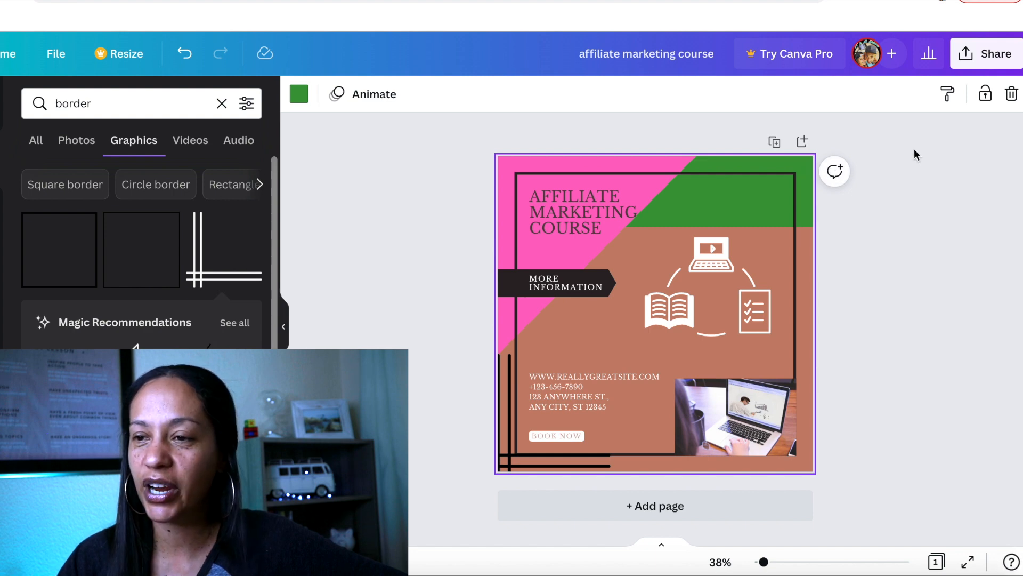
Step: Download the affiliate marketing course design as a PNG file
click(967, 56)
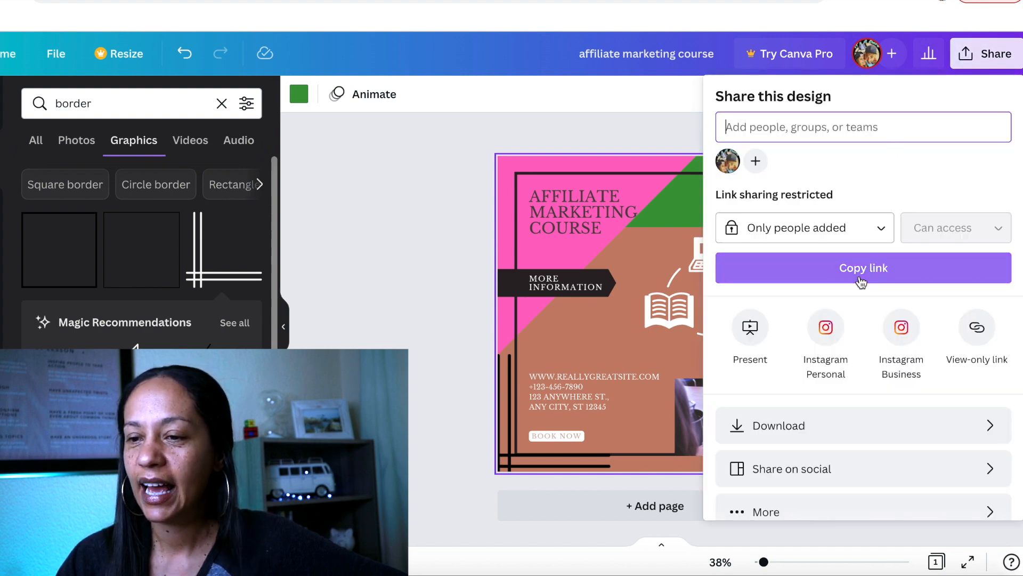
click(857, 439)
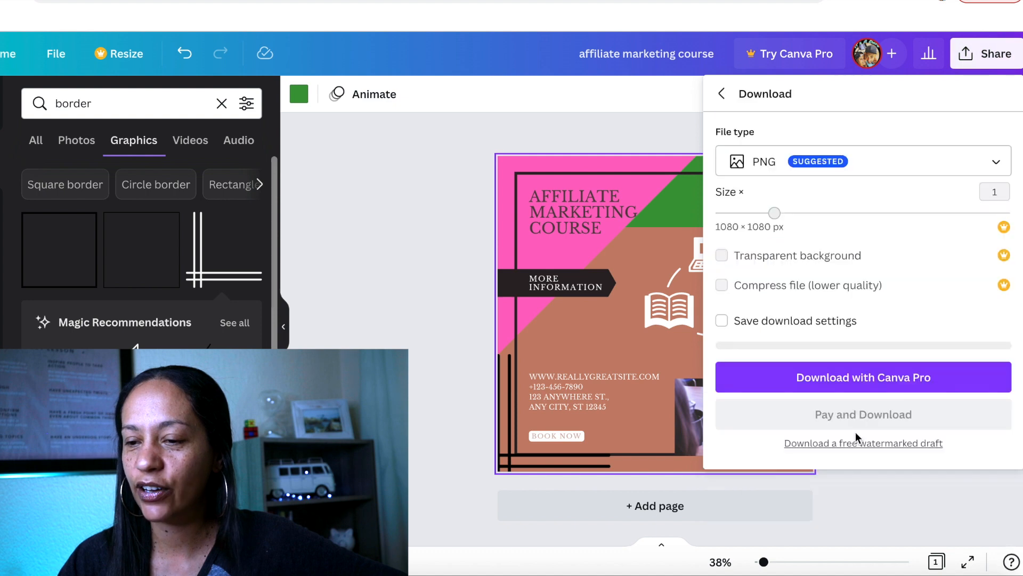
click(869, 378)
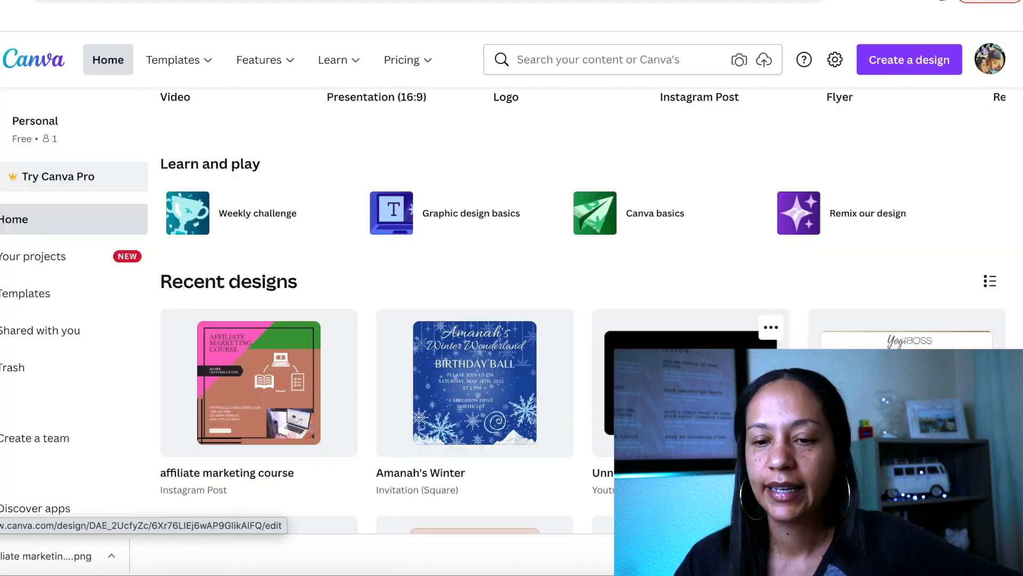
Step: Look over the home page's recent designs and browse further suggested design types
scroll(258, 400, up, 1)
scroll(259, 400, down, 1)
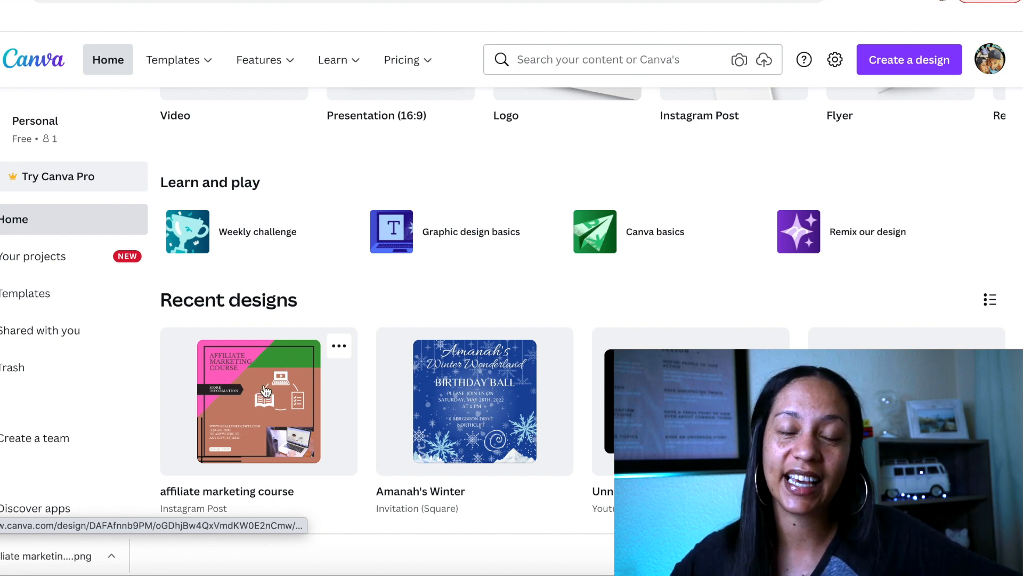
scroll(265, 390, up, 7)
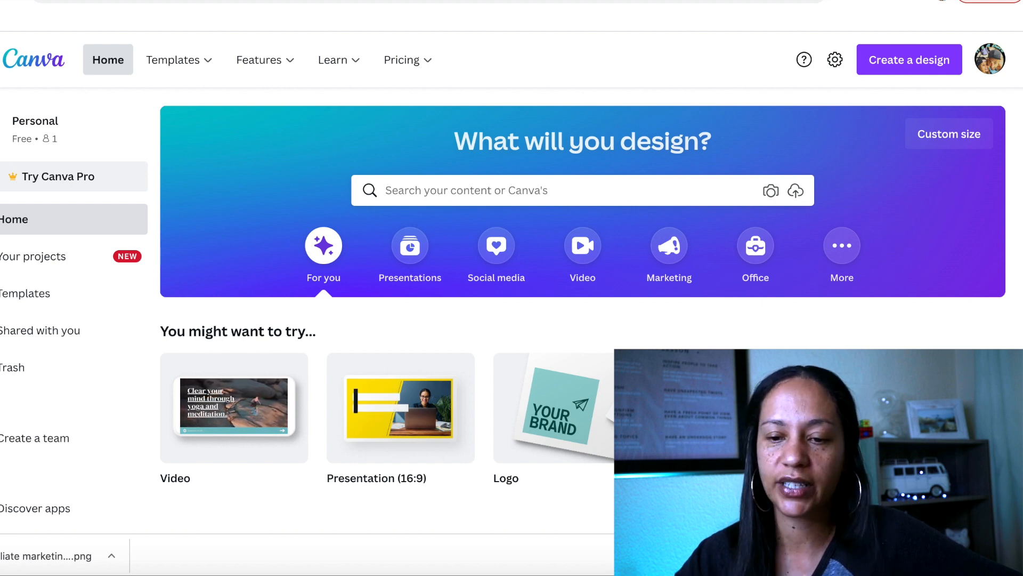
click(1002, 409)
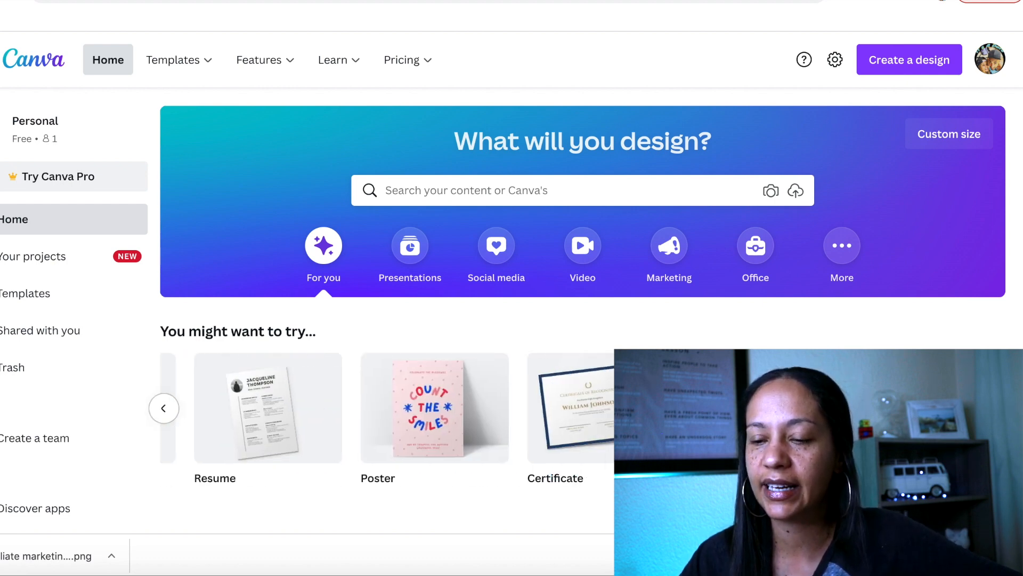